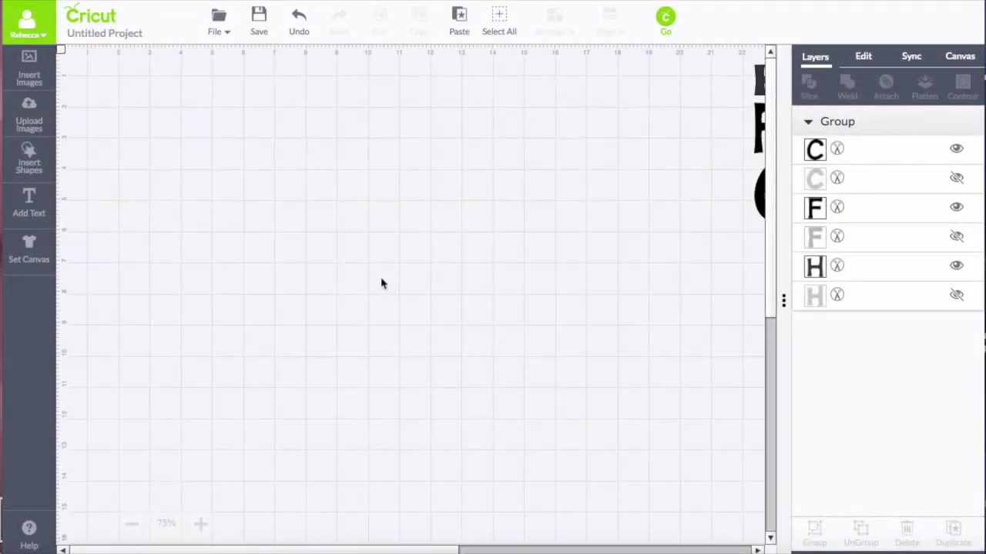
# Search the image library for 'baseball' and insert the first baseball image onto the canvas.
pyautogui.click(28, 72)
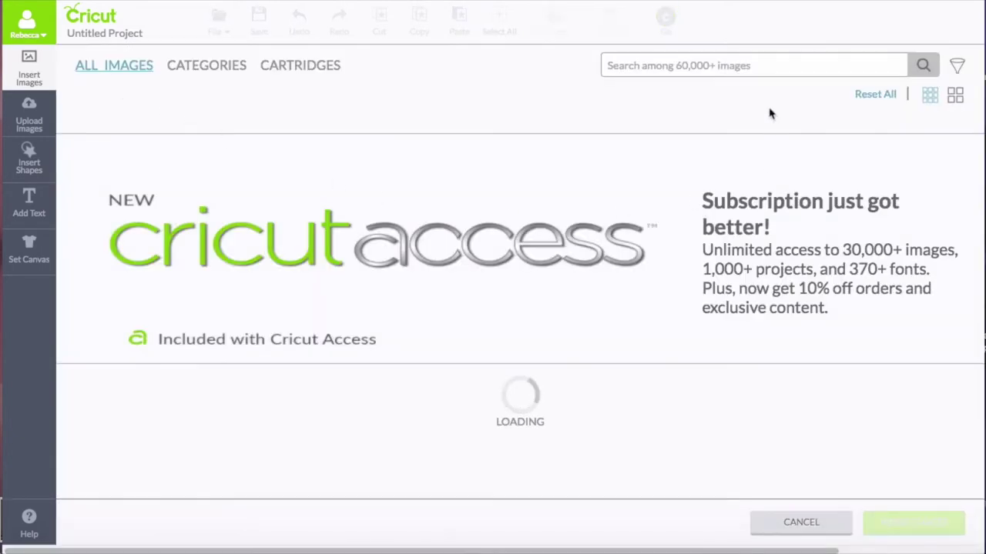
pyautogui.click(781, 58)
pyautogui.write('baseba')
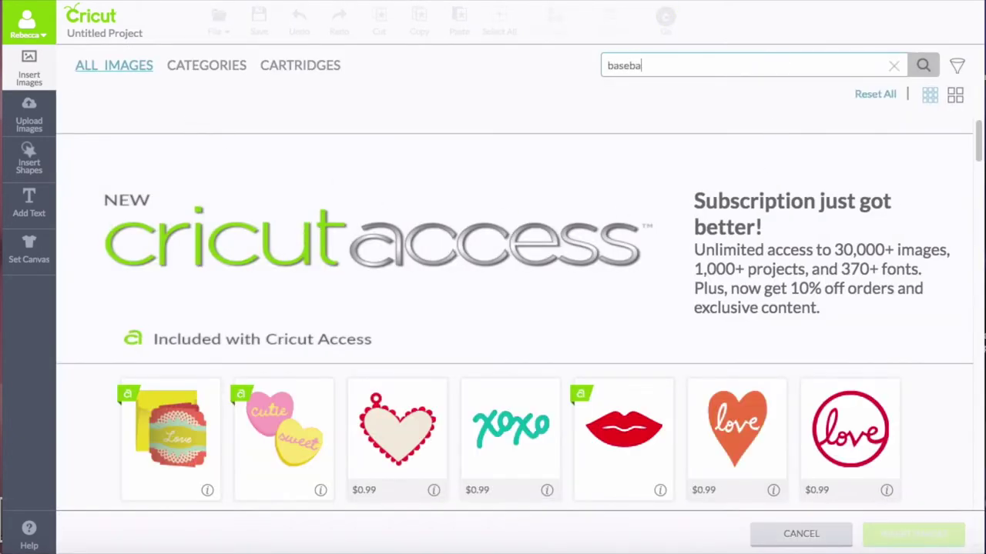
pyautogui.write('ll')
pyautogui.press('Return')
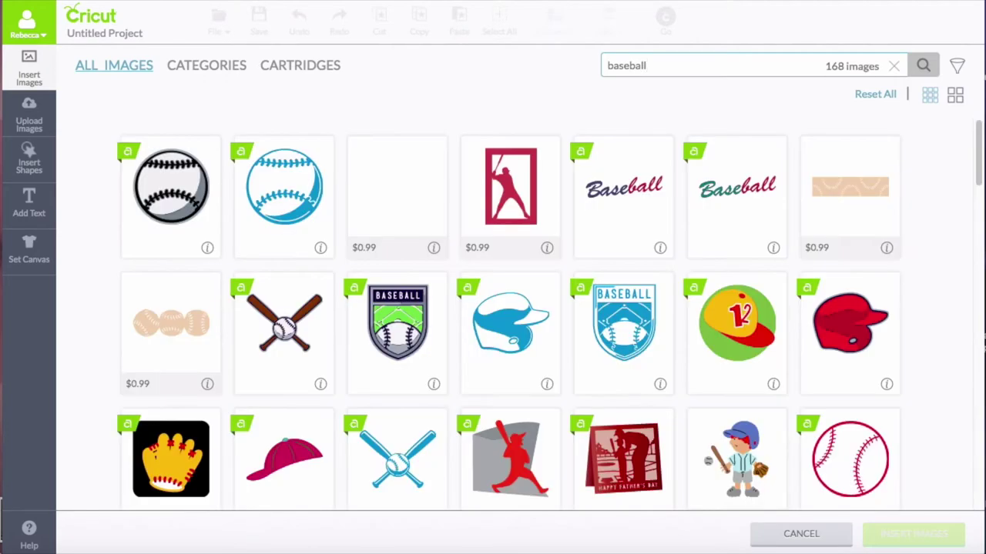
pyautogui.click(146, 185)
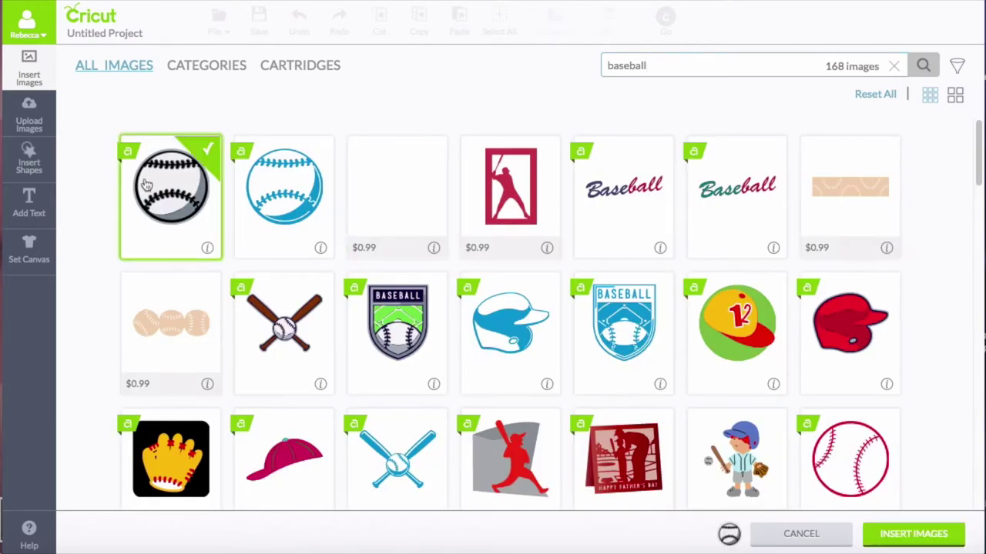
pyautogui.click(913, 534)
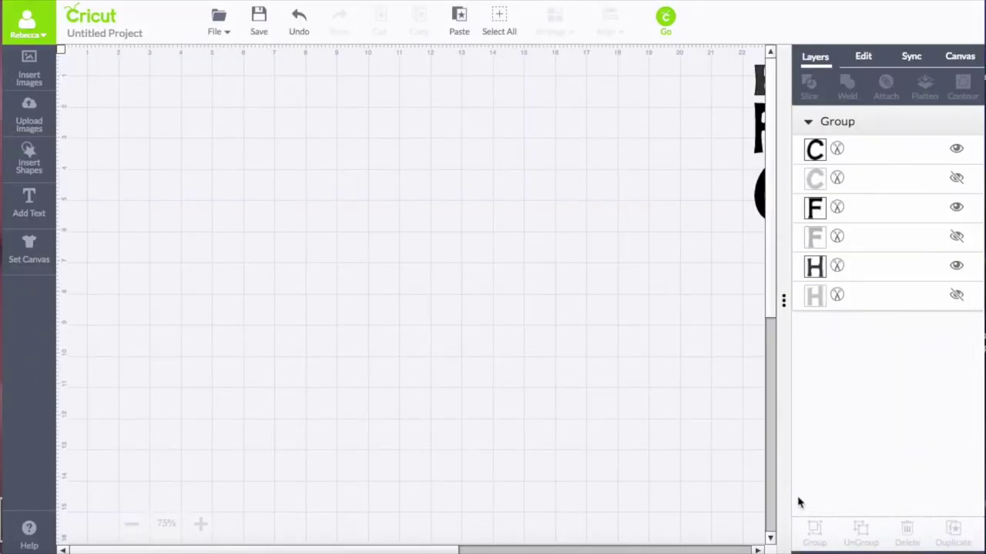
# Enlarge and reposition the baseball, then ungroup it into its separate layers.
pyautogui.moveTo(325, 313); pyautogui.dragTo(419, 406)
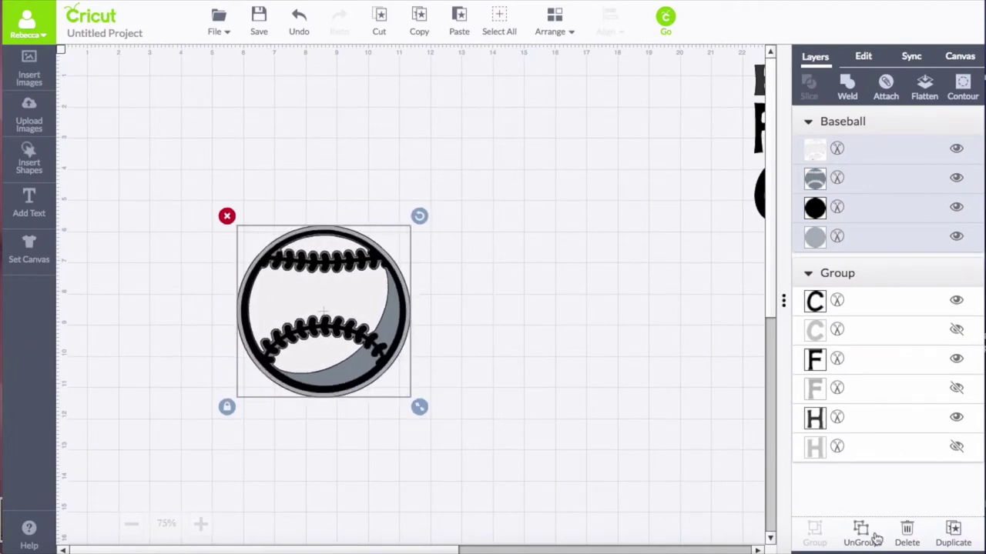
pyautogui.moveTo(286, 300); pyautogui.dragTo(211, 205)
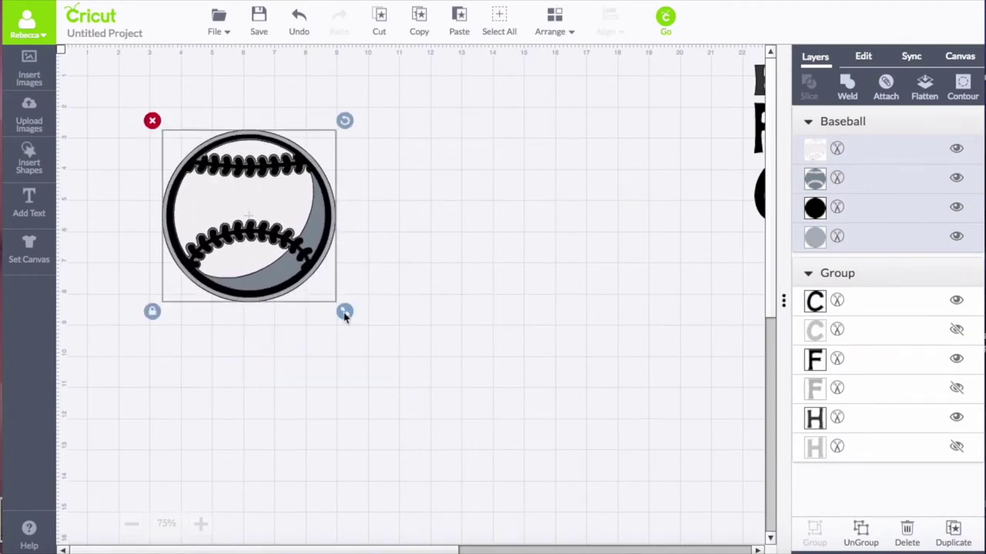
pyautogui.moveTo(344, 316); pyautogui.dragTo(432, 401)
pyautogui.moveTo(254, 218); pyautogui.dragTo(312, 224)
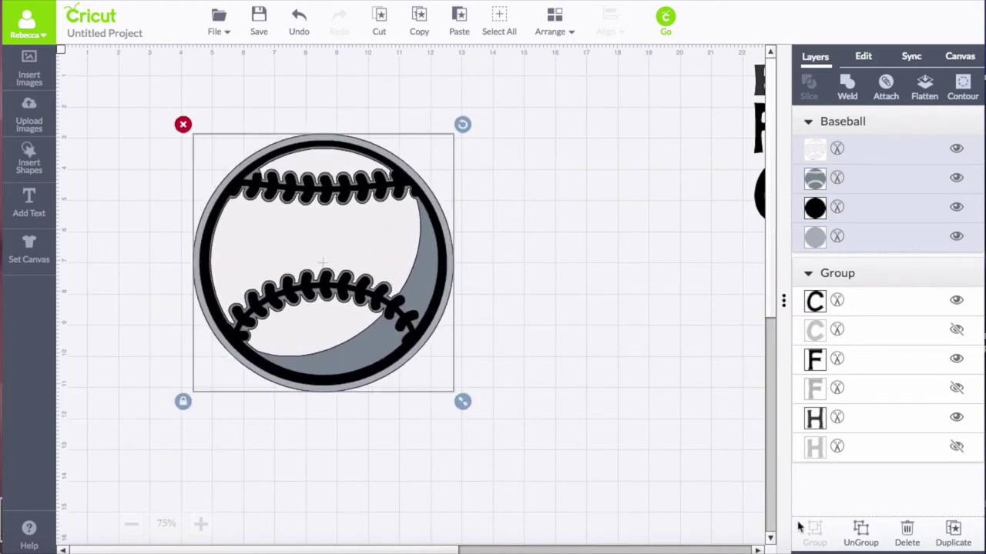
pyautogui.click(857, 533)
# Delete the light top, black and light-grey layers, keeping only the gray stitched ball.
pyautogui.click(291, 241)
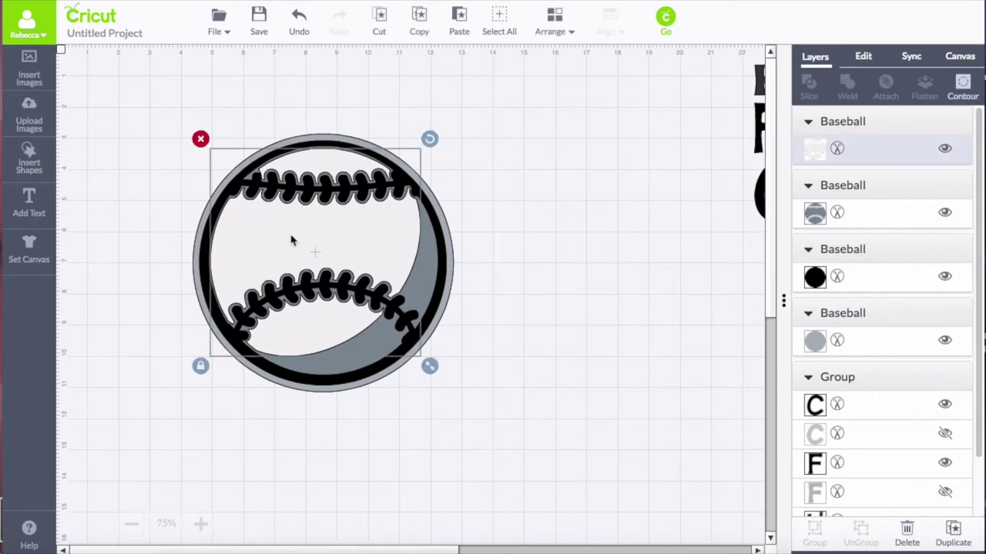
pyautogui.moveTo(284, 219); pyautogui.dragTo(413, 251)
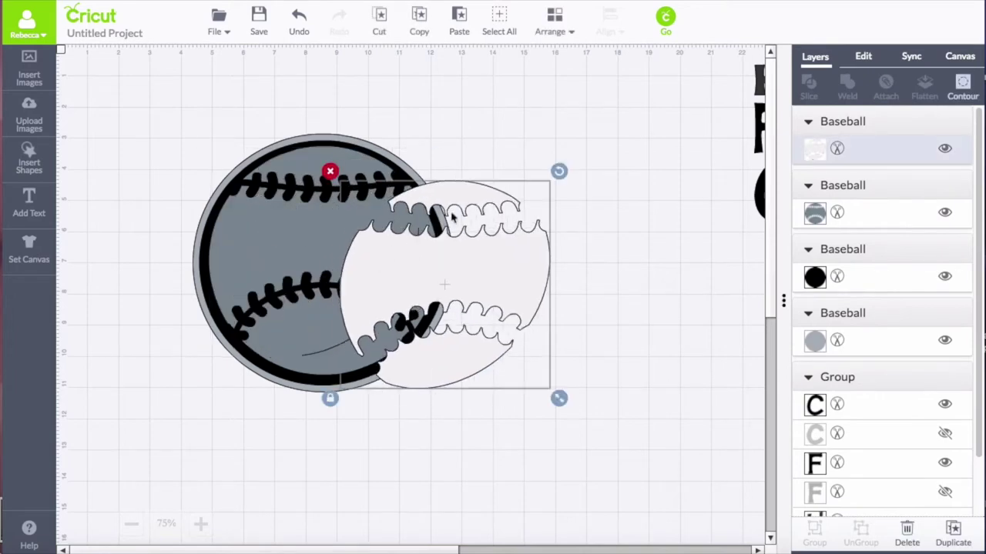
pyautogui.click(329, 171)
pyautogui.click(268, 214)
pyautogui.moveTo(268, 214); pyautogui.dragTo(228, 312)
pyautogui.click(273, 189)
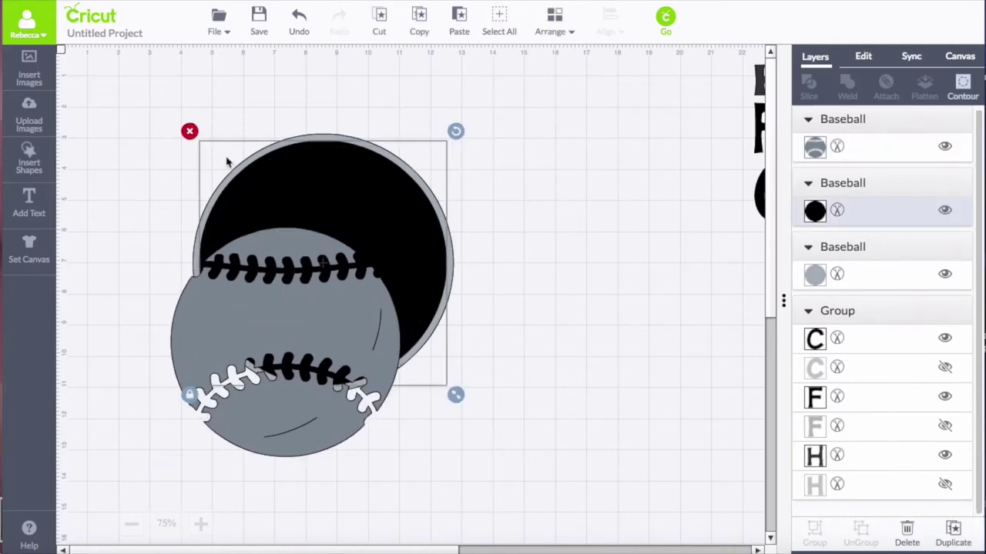
pyautogui.click(191, 131)
pyautogui.click(273, 160)
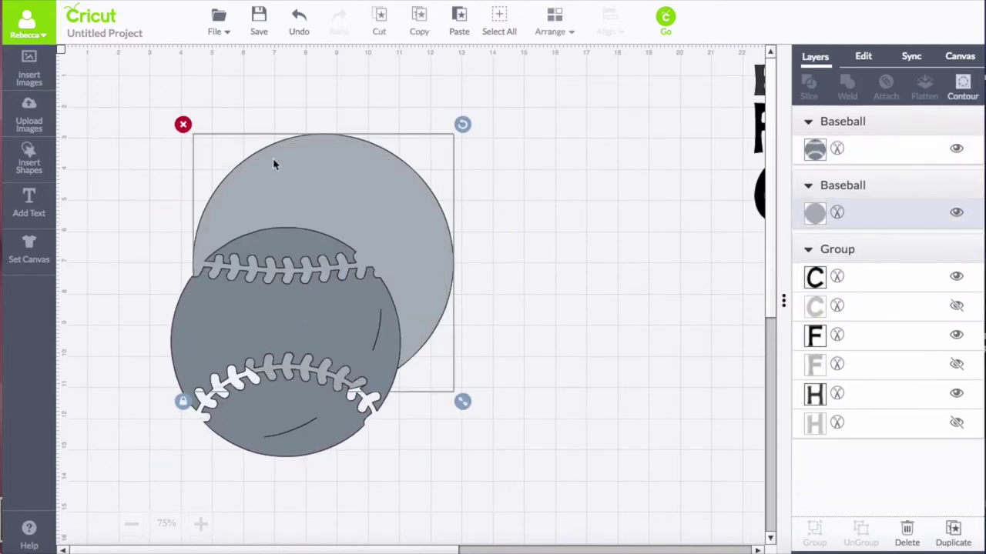
pyautogui.click(184, 125)
pyautogui.moveTo(282, 297); pyautogui.dragTo(277, 179)
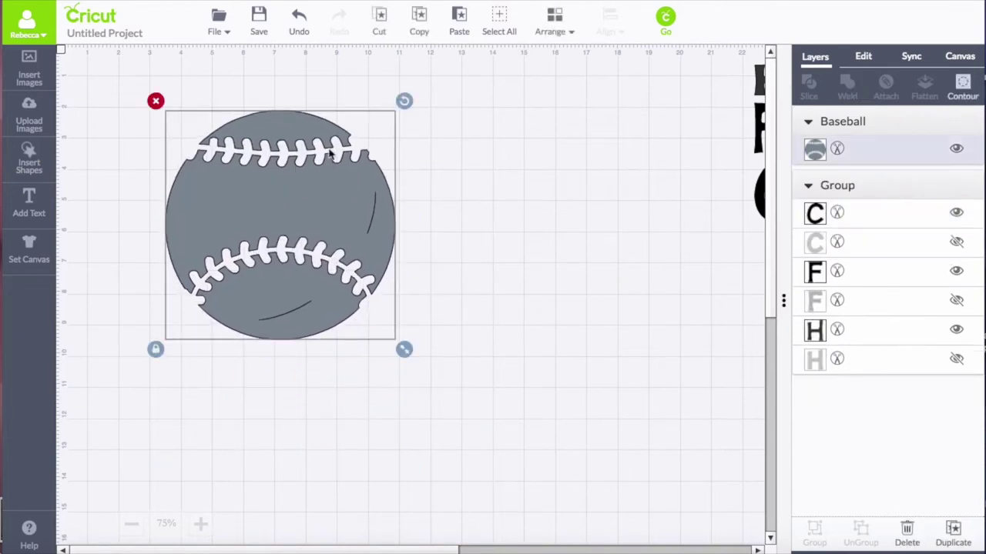
pyautogui.click(30, 158)
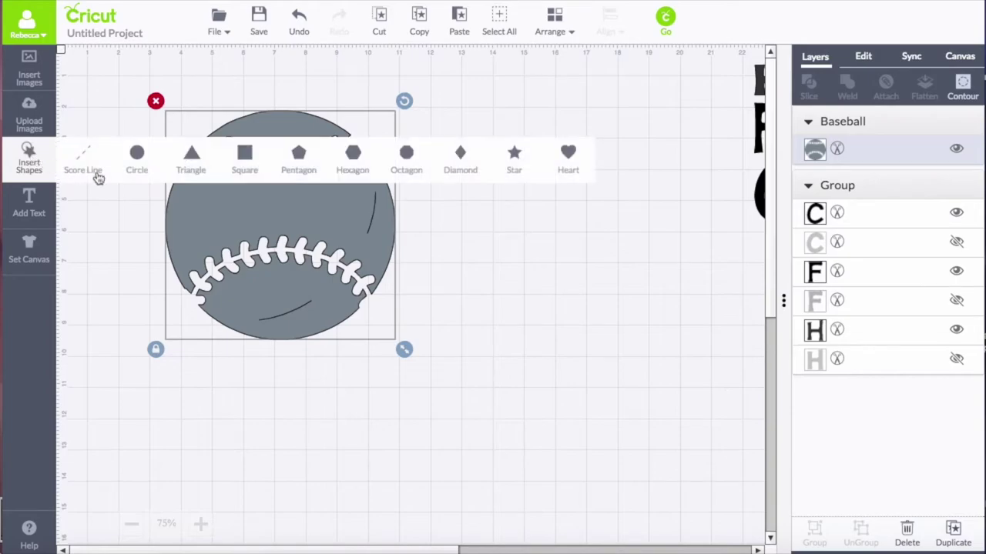
# Shrink a square into the ball's lower stitches and weld it with the baseball.
pyautogui.click(242, 163)
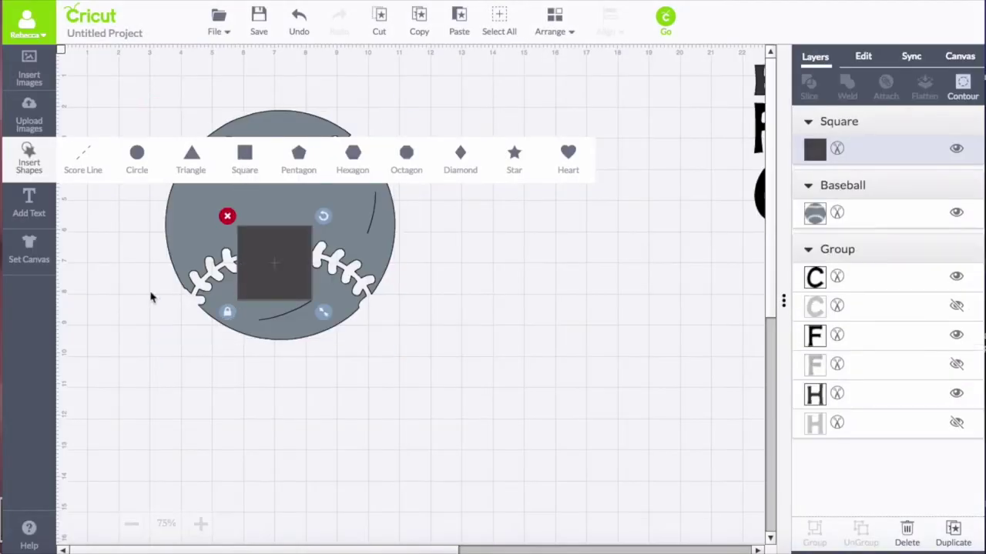
pyautogui.moveTo(288, 272); pyautogui.dragTo(300, 329)
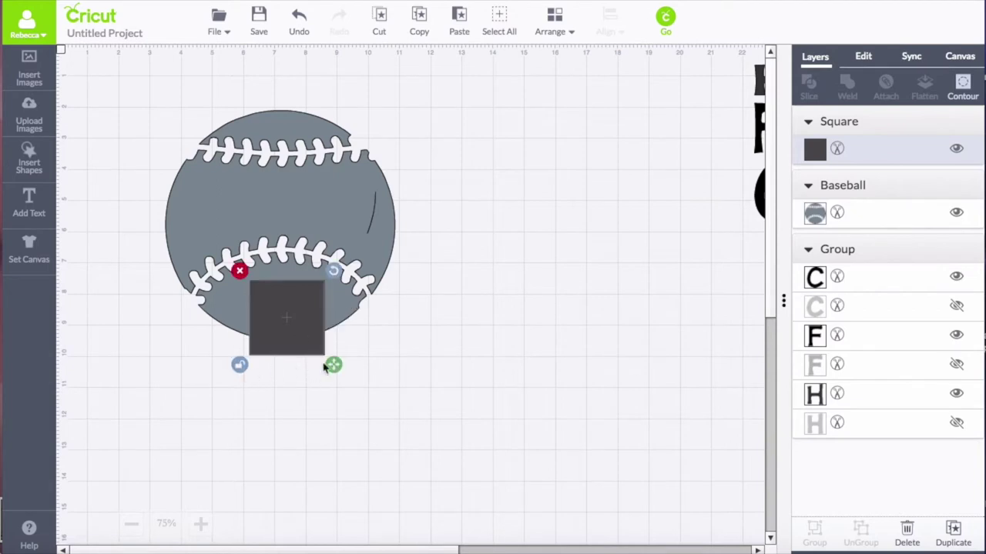
pyautogui.moveTo(334, 365); pyautogui.dragTo(333, 332)
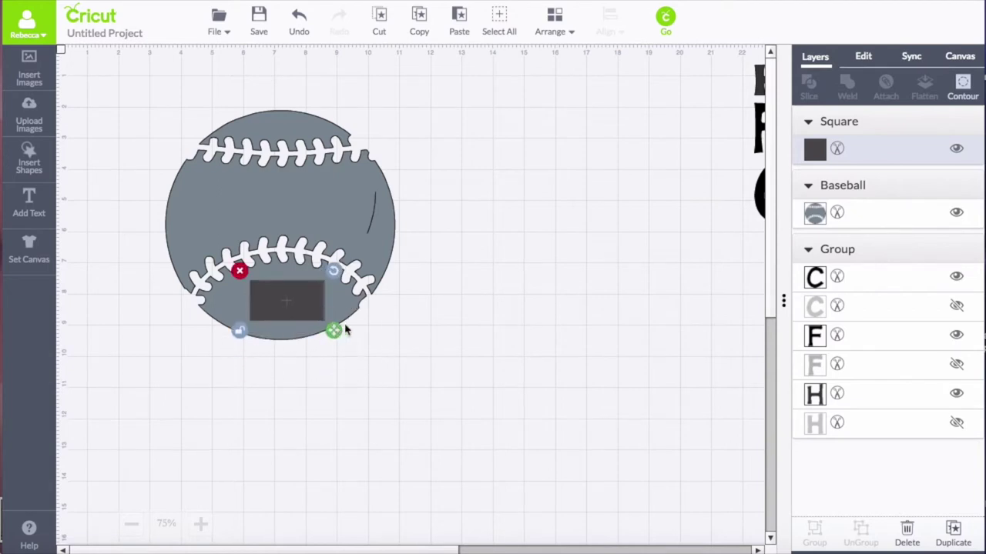
pyautogui.keyDown('shift'); pyautogui.click(350, 212); pyautogui.keyUp('shift')
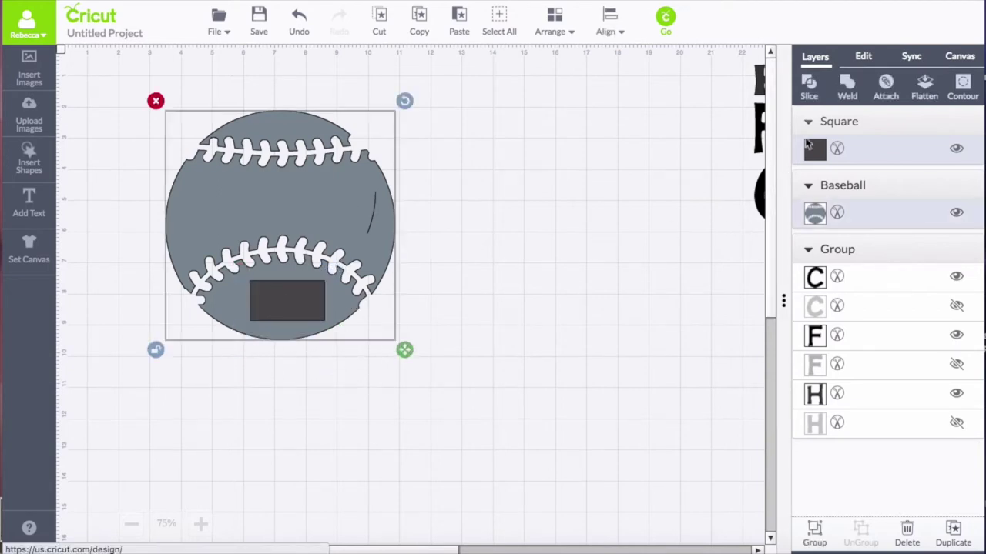
pyautogui.click(848, 87)
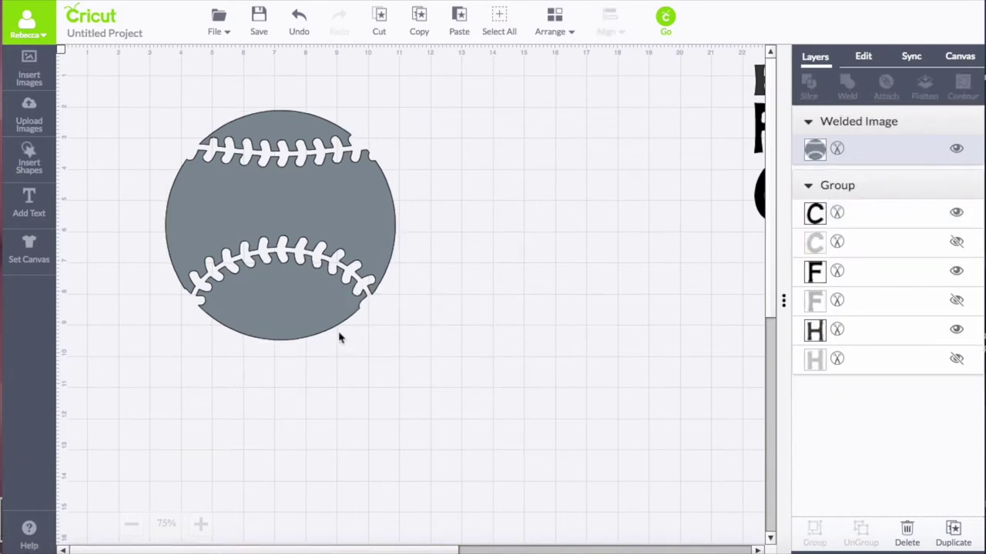
pyautogui.moveTo(288, 321); pyautogui.dragTo(309, 318)
# Center a baseball-sized circle over the welded ball and slice the two together.
pyautogui.click(29, 159)
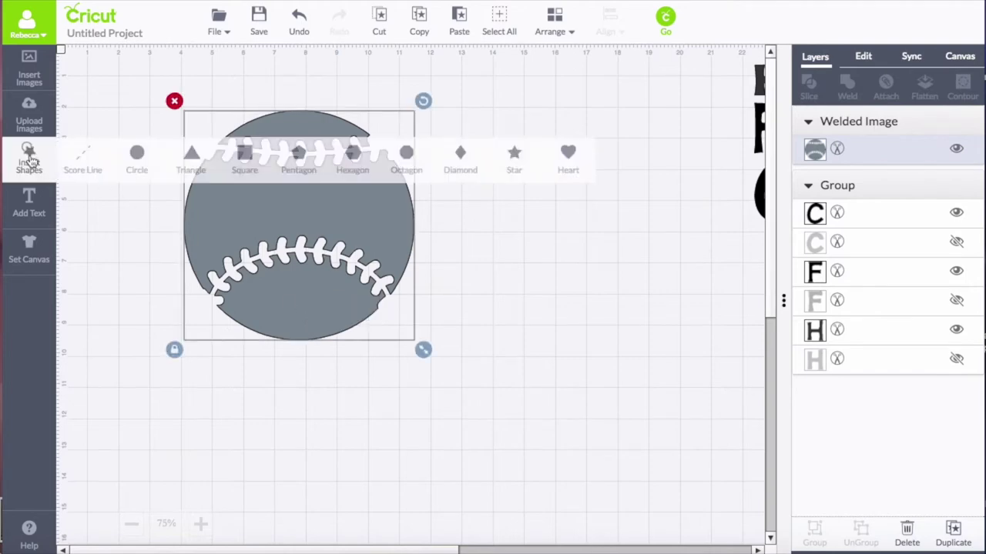
pyautogui.click(136, 156)
pyautogui.moveTo(283, 233); pyautogui.dragTo(258, 175)
pyautogui.moveTo(302, 221); pyautogui.dragTo(469, 393)
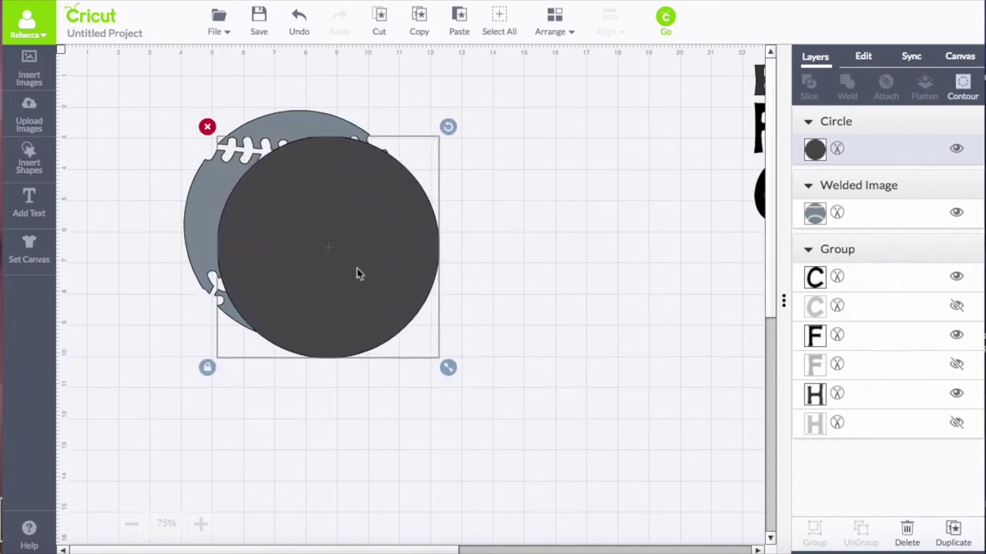
pyautogui.moveTo(357, 269); pyautogui.dragTo(326, 246)
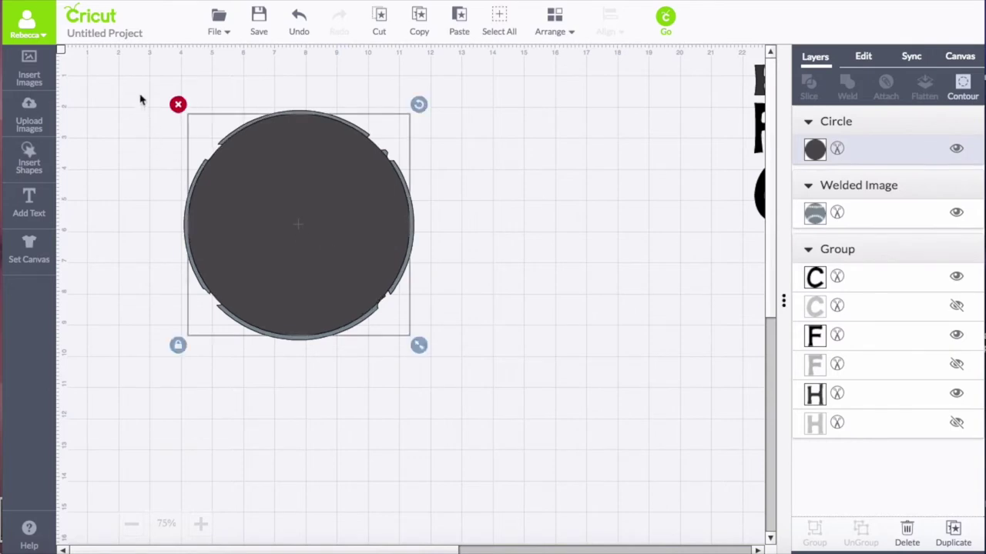
pyautogui.moveTo(133, 77); pyautogui.dragTo(516, 409)
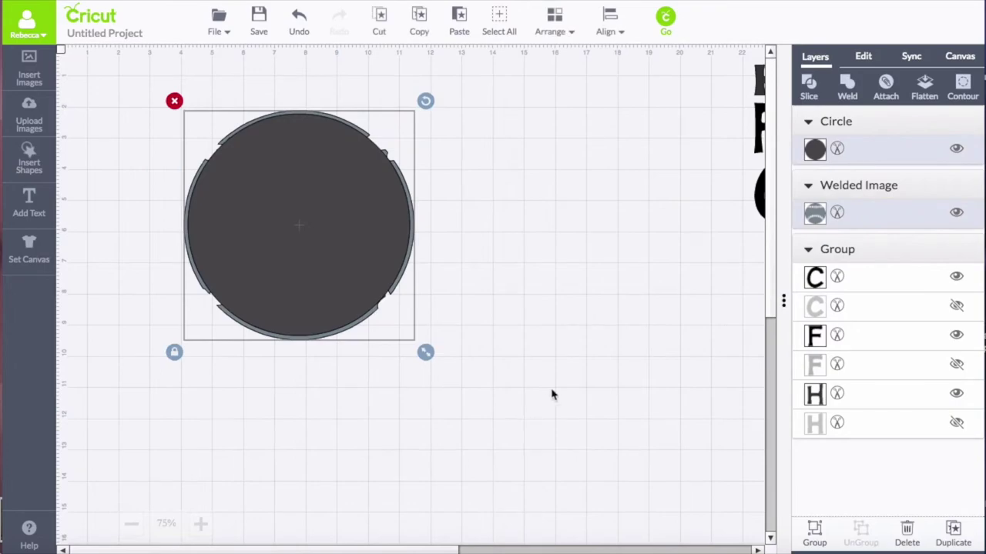
pyautogui.click(809, 87)
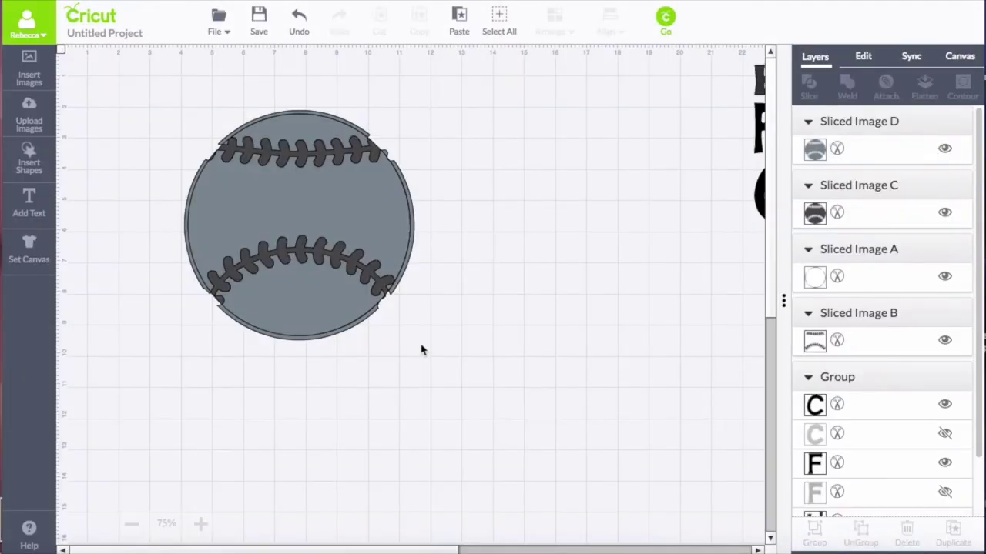
# Move the gray stitched ball aside, delete the dark ball and ring pieces, and add a square.
pyautogui.click(319, 204)
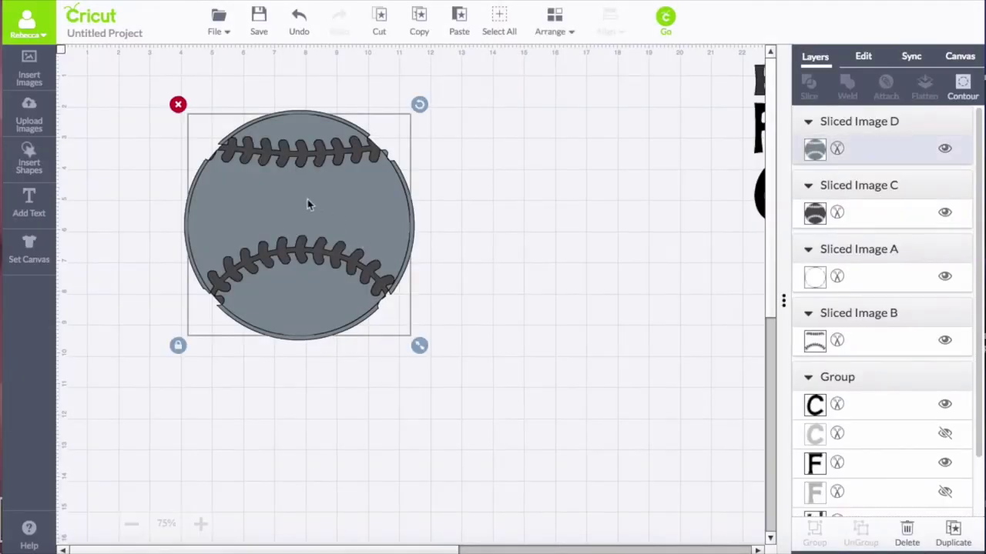
pyautogui.moveTo(308, 204); pyautogui.dragTo(623, 178)
pyautogui.moveTo(311, 208); pyautogui.dragTo(328, 328)
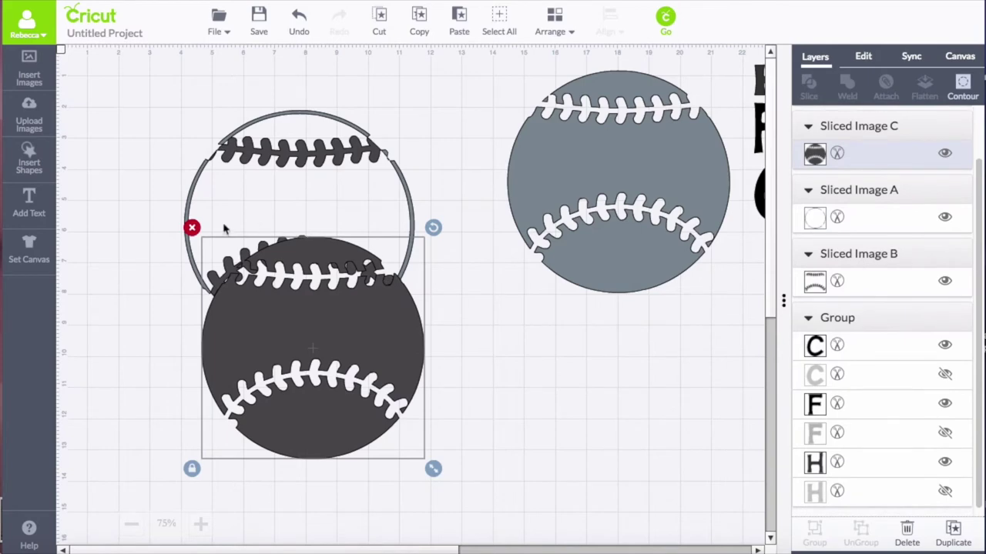
pyautogui.click(192, 229)
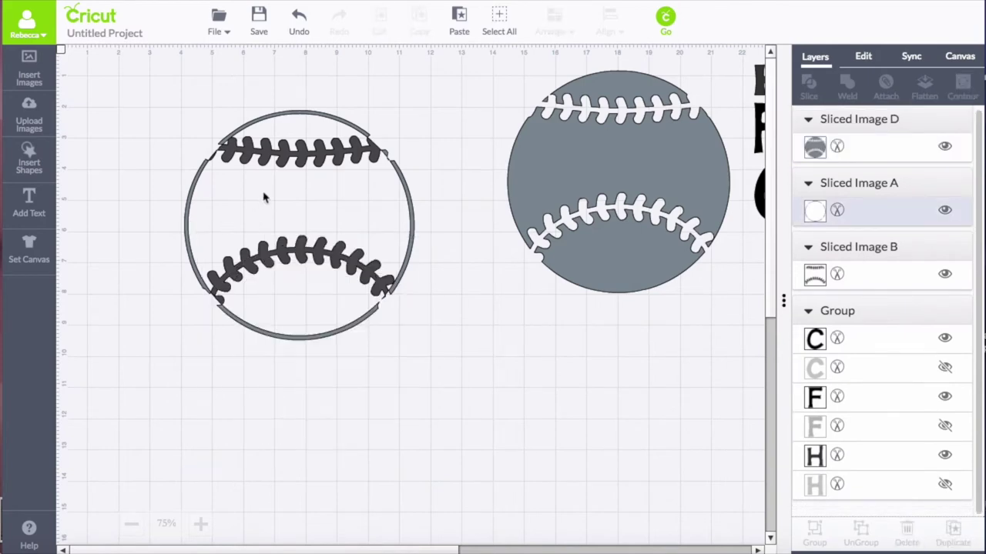
pyautogui.click(413, 237)
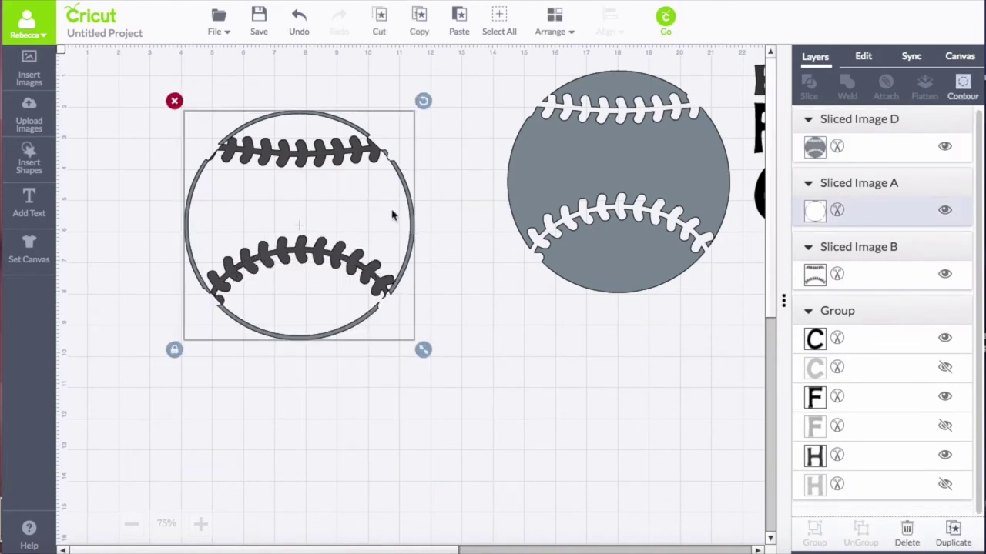
pyautogui.moveTo(333, 189); pyautogui.dragTo(348, 239)
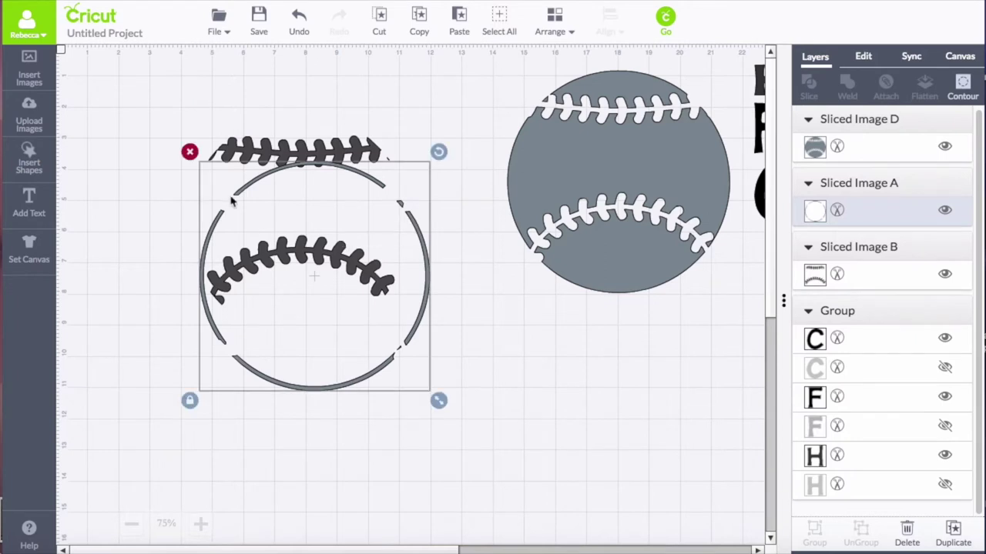
pyautogui.click(190, 152)
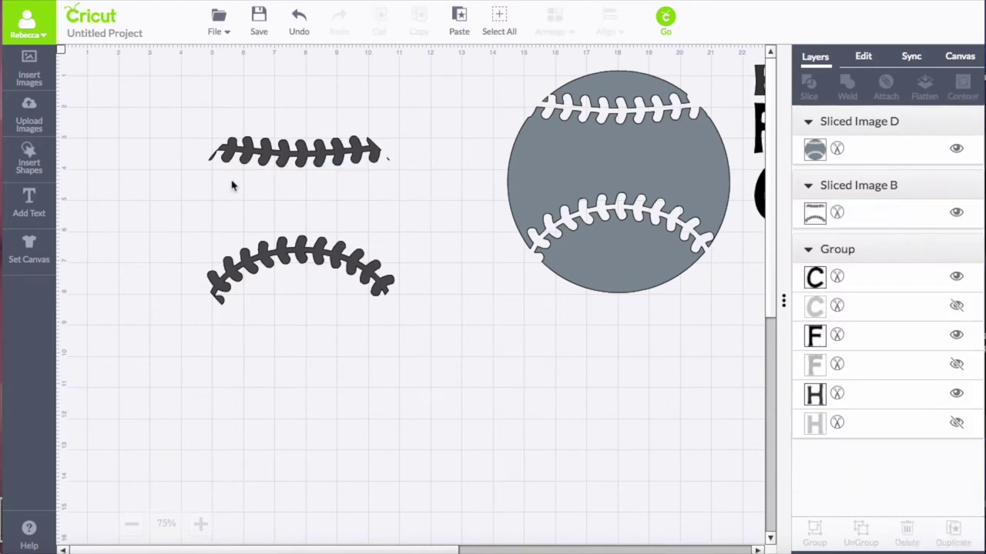
pyautogui.click(33, 163)
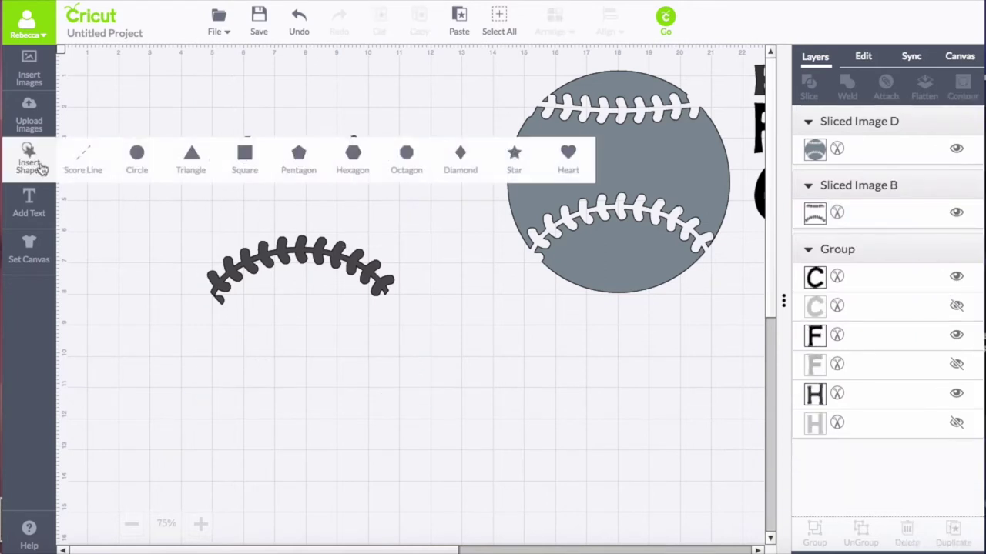
pyautogui.click(245, 158)
# Slice off the upper stitch strip with a stretched rectangle, delete those pieces, and reposition the remaining stitch.
pyautogui.click(227, 312)
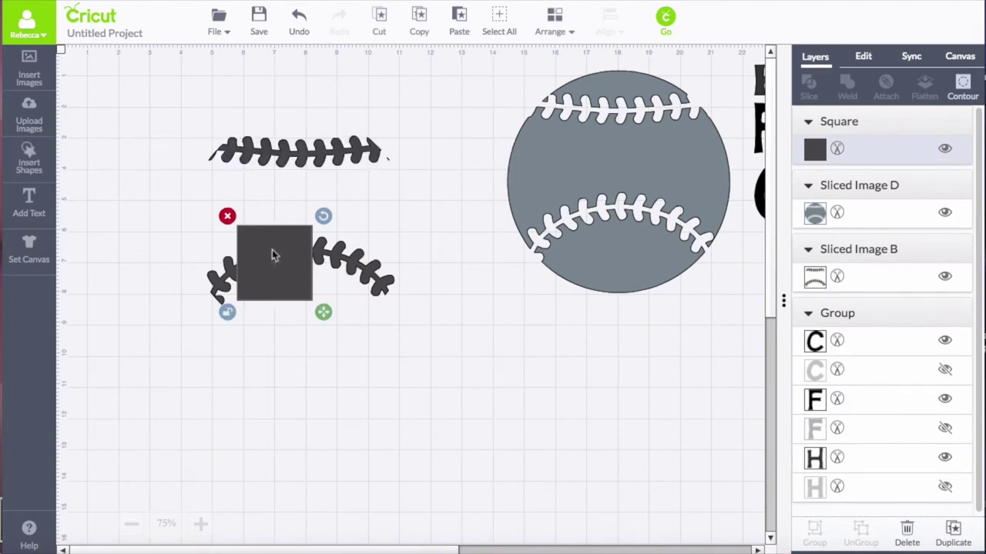
pyautogui.moveTo(271, 255); pyautogui.dragTo(222, 137)
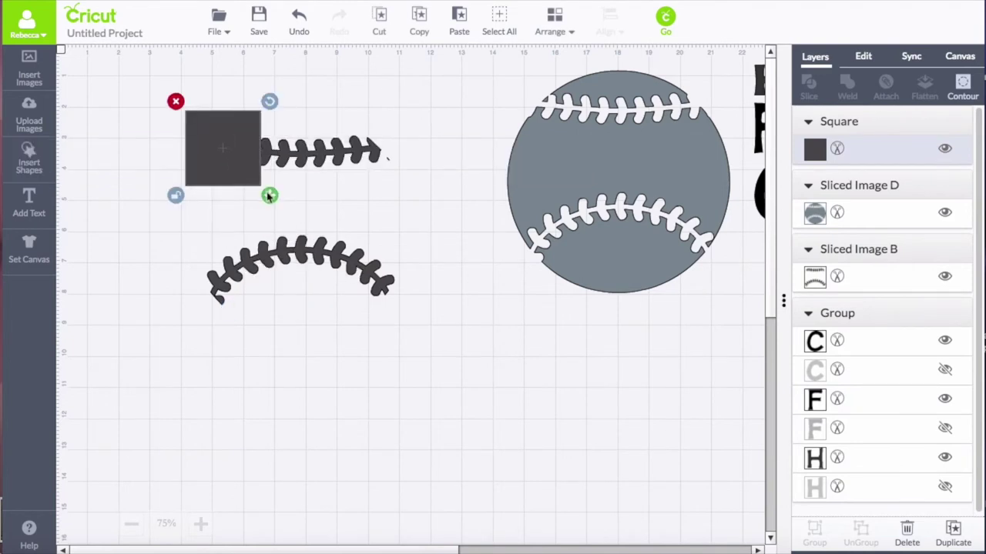
pyautogui.moveTo(269, 197); pyautogui.dragTo(437, 203)
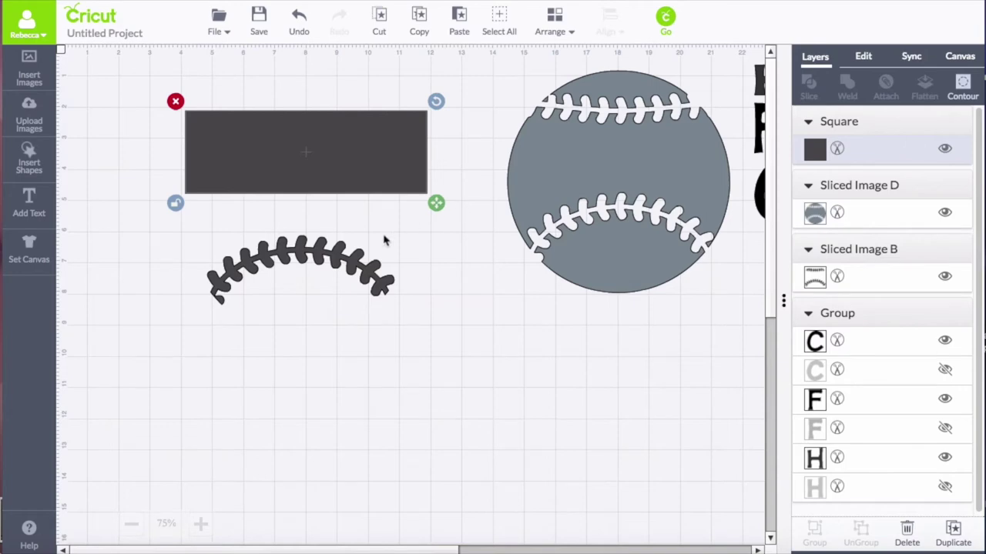
pyautogui.keyDown('shift'); pyautogui.click(335, 262); pyautogui.keyUp('shift')
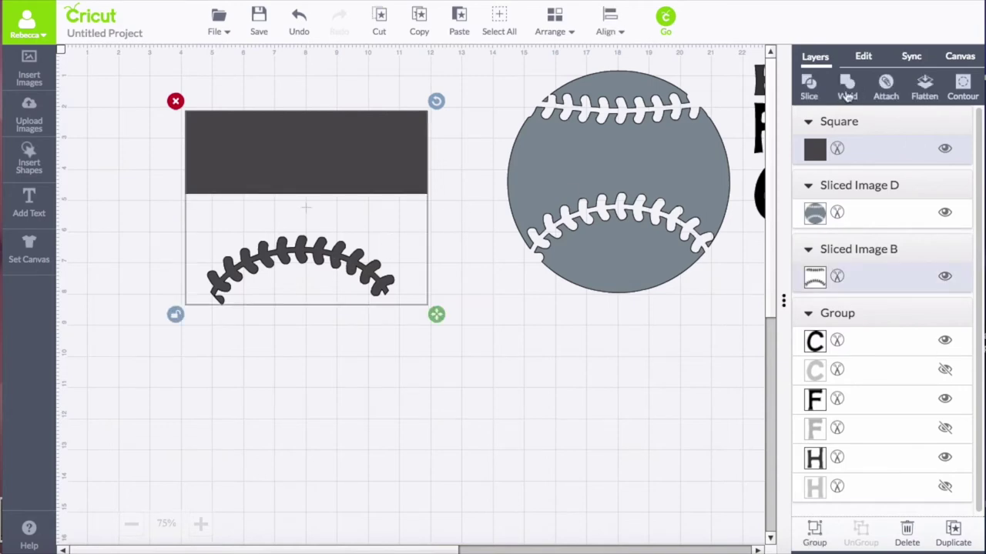
pyautogui.click(823, 96)
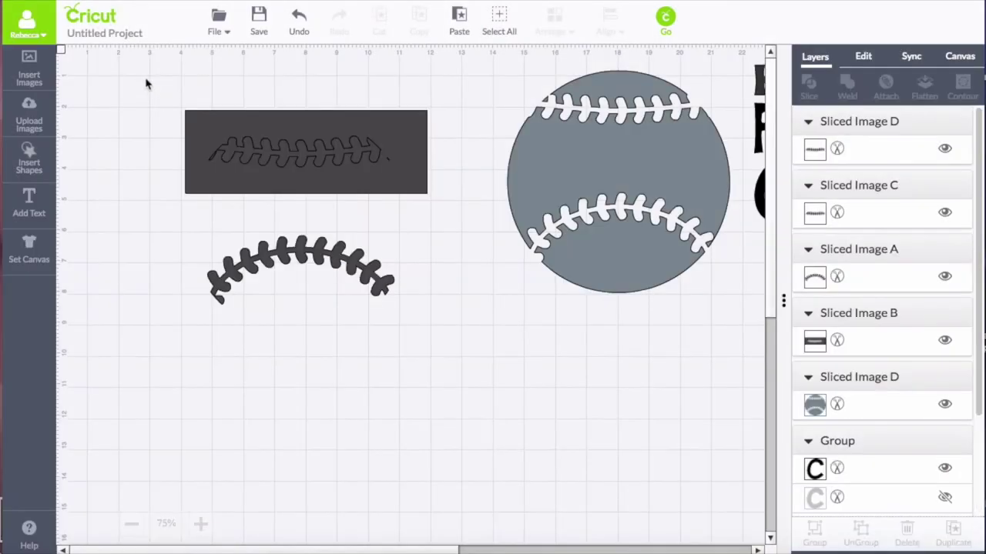
pyautogui.moveTo(146, 83); pyautogui.dragTo(477, 225)
pyautogui.press('Delete')
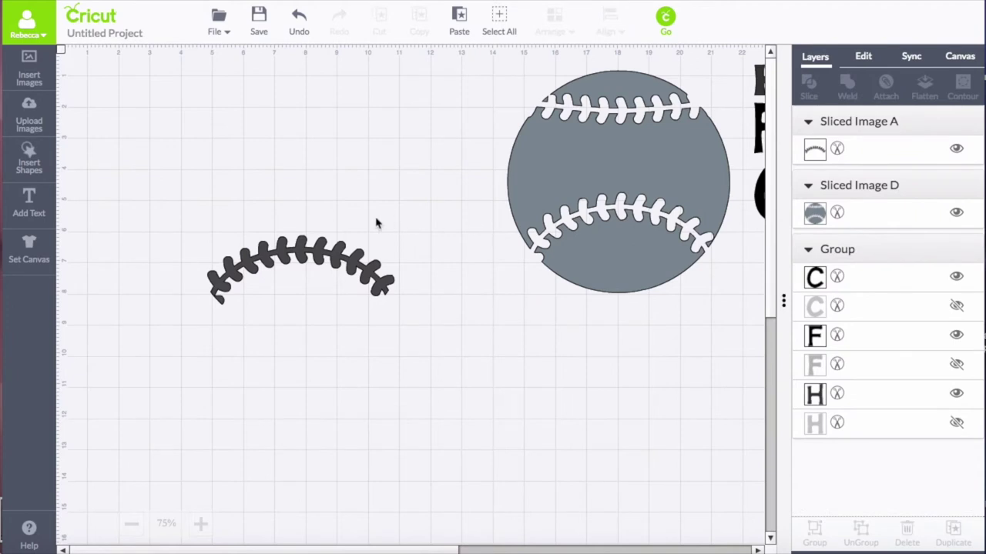
pyautogui.moveTo(333, 262); pyautogui.dragTo(259, 174)
pyautogui.moveTo(300, 285); pyautogui.dragTo(439, 270)
# Add a heart, unlock its proportions, and enlarge it wider than tall left of the stitch.
pyautogui.click(30, 158)
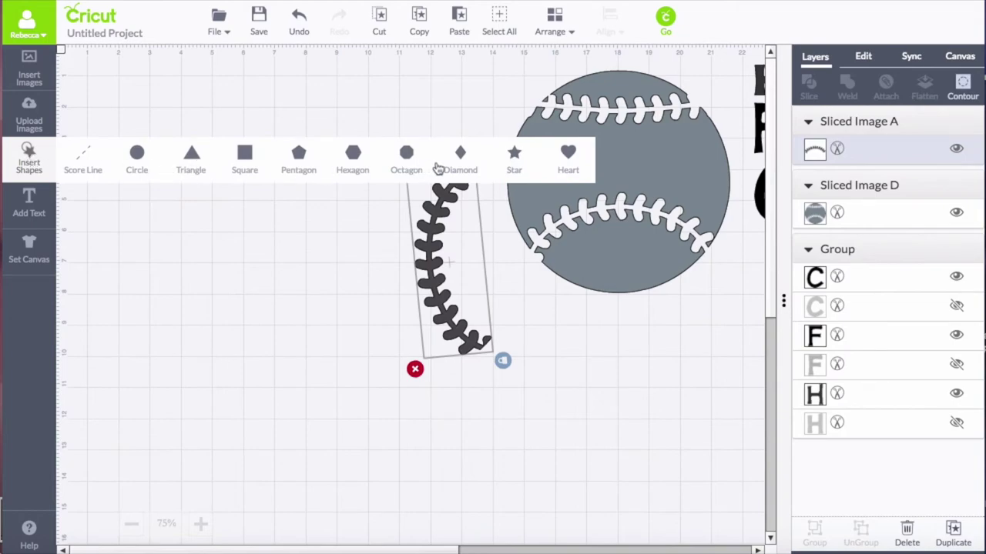
pyautogui.click(567, 154)
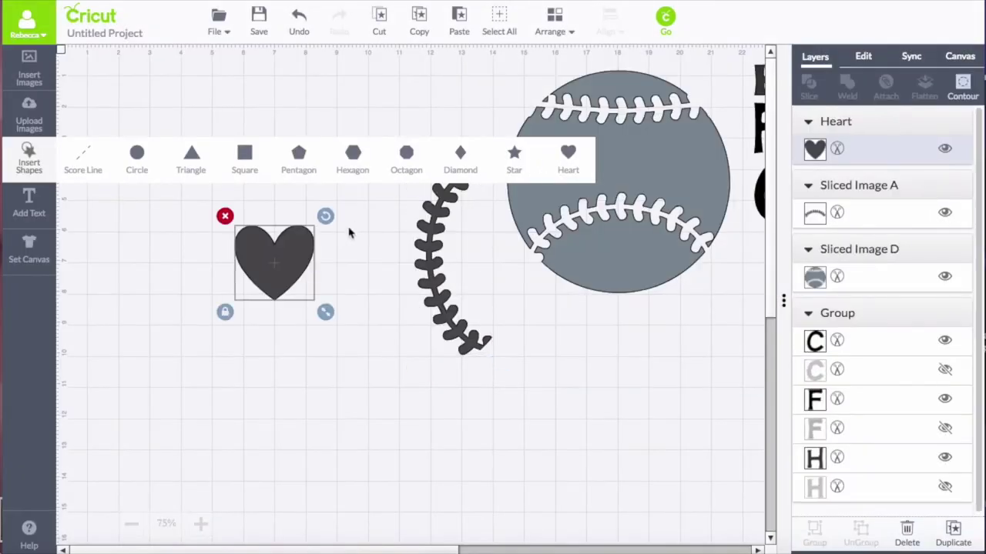
pyautogui.moveTo(325, 311); pyautogui.dragTo(495, 473)
pyautogui.moveTo(618, 494); pyautogui.dragTo(636, 499)
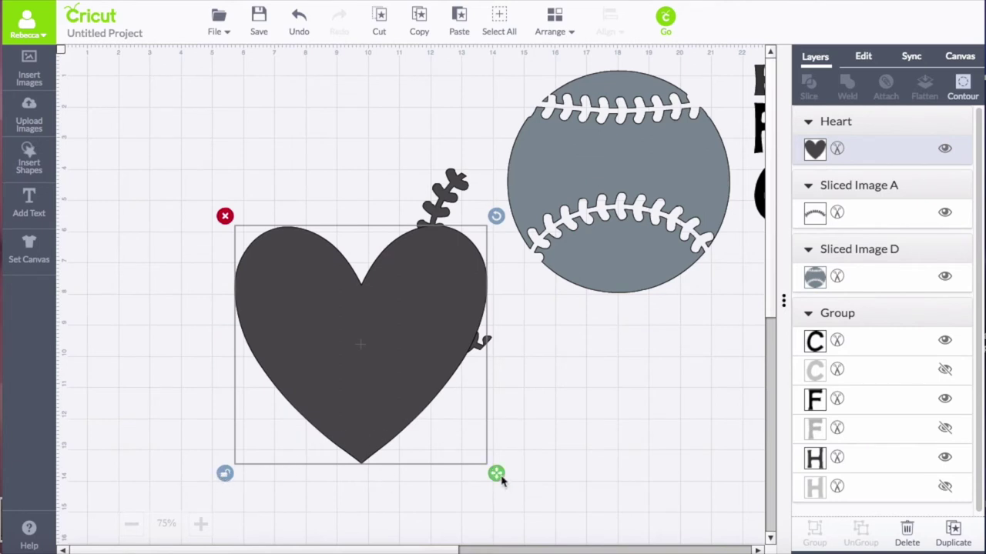
pyautogui.moveTo(500, 479); pyautogui.dragTo(501, 432)
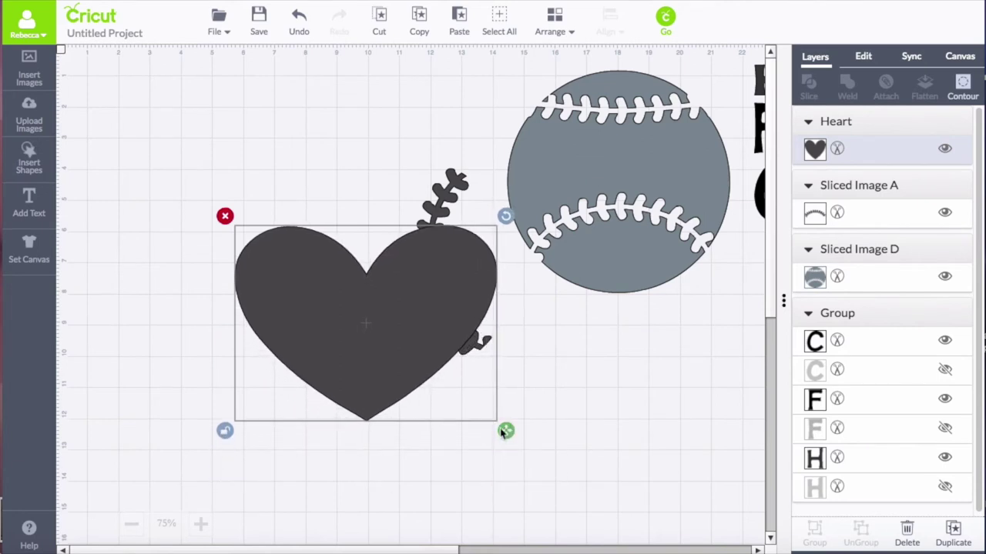
pyautogui.click(224, 432)
pyautogui.moveTo(513, 426); pyautogui.dragTo(557, 472)
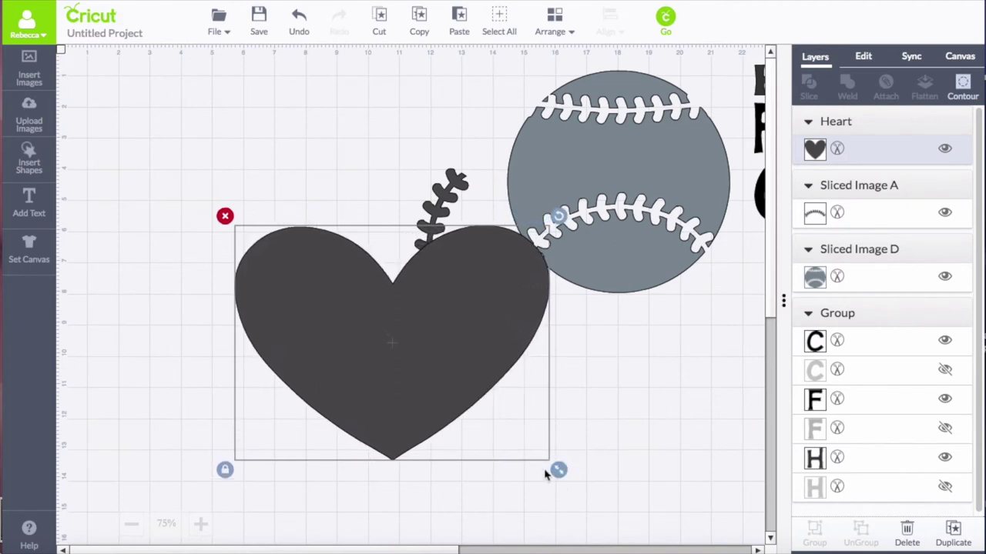
pyautogui.moveTo(406, 332); pyautogui.dragTo(291, 264)
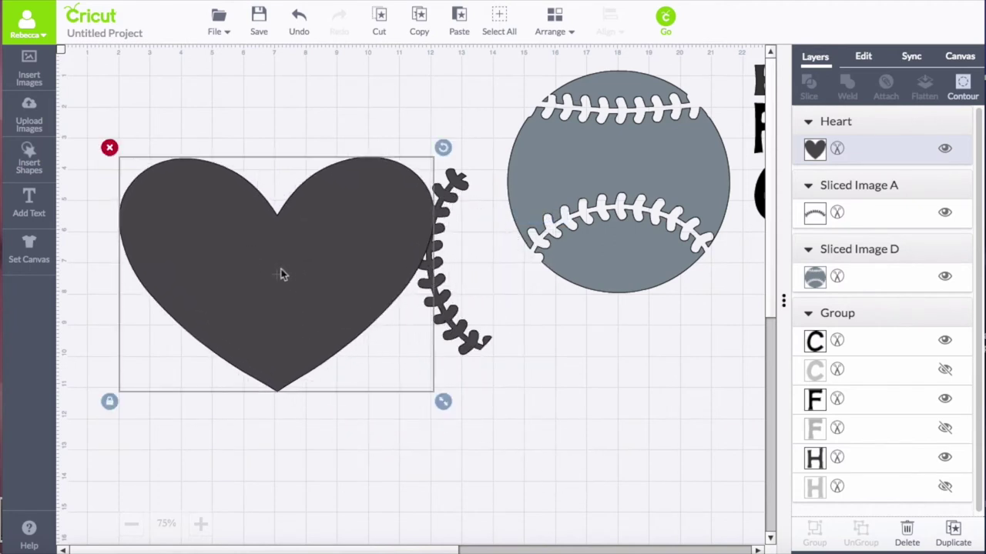
# Move the stitch strip to front, colour it white, and lay it on the heart's right lobe.
pyautogui.click(449, 328)
pyautogui.click(555, 23)
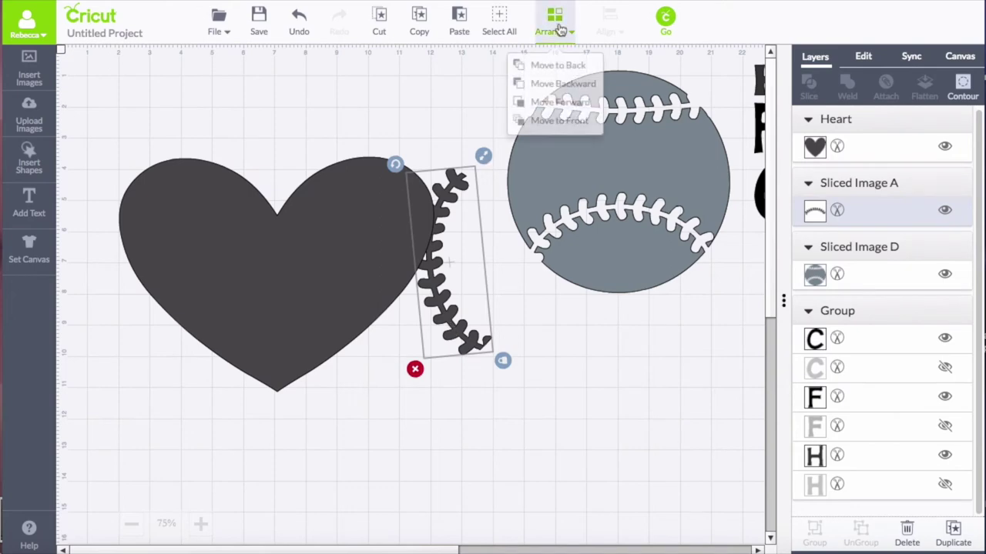
pyautogui.click(568, 120)
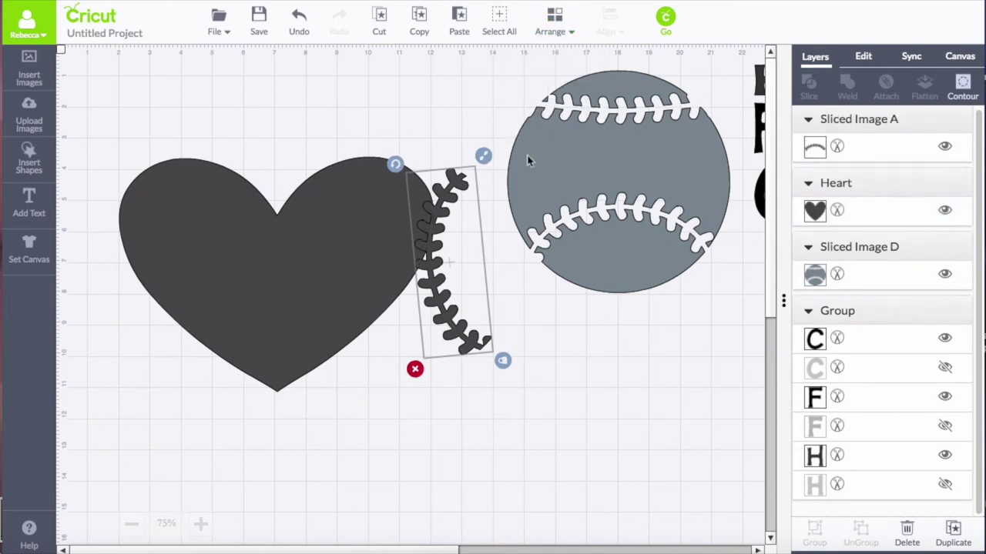
pyautogui.click(816, 148)
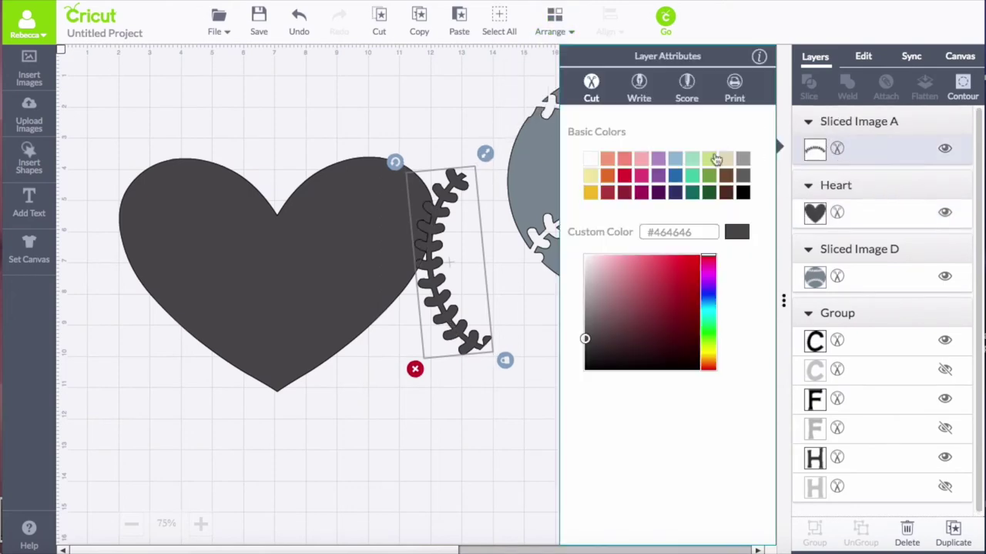
pyautogui.click(590, 158)
pyautogui.moveTo(423, 270); pyautogui.dragTo(348, 249)
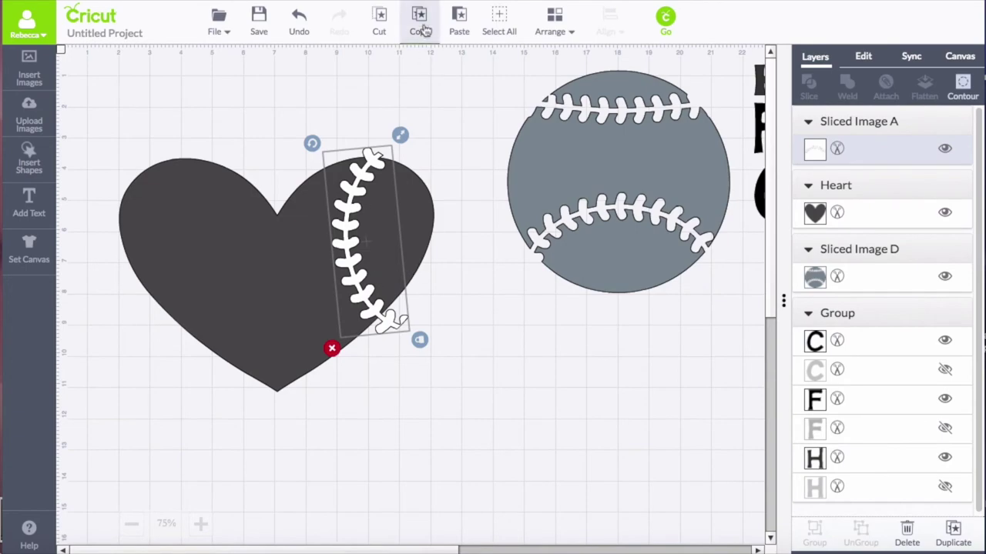
pyautogui.click(456, 29)
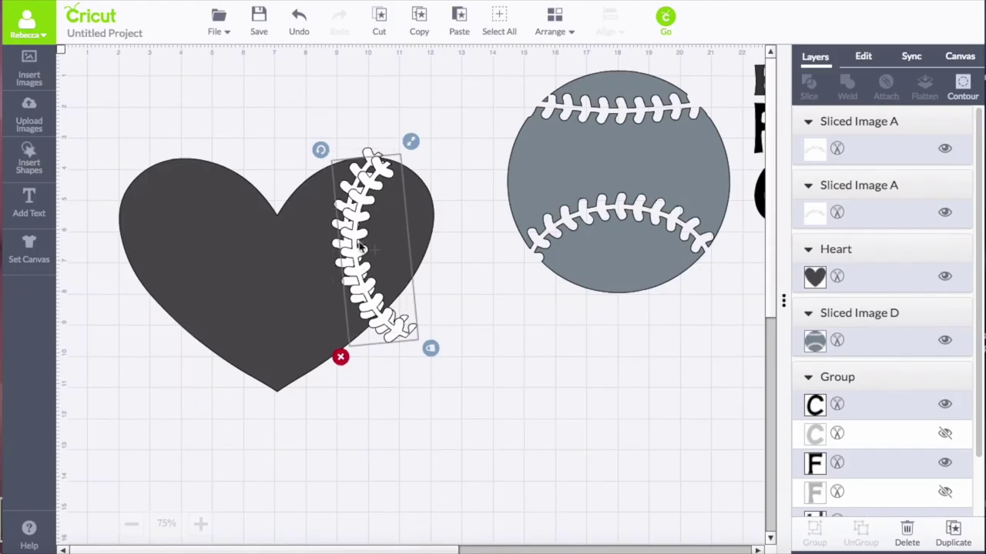
# Place the stitch copy on the heart's left lobe, rotated to mirror the right stitch.
pyautogui.moveTo(358, 245); pyautogui.dragTo(164, 221)
pyautogui.moveTo(124, 135); pyautogui.dragTo(184, 262)
pyautogui.moveTo(198, 225); pyautogui.dragTo(208, 237)
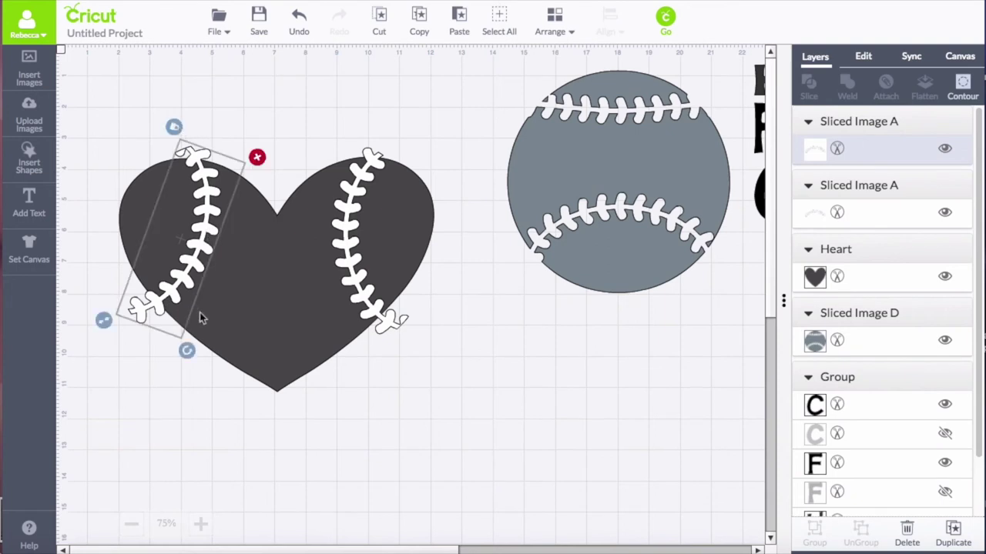
pyautogui.moveTo(187, 350); pyautogui.dragTo(198, 349)
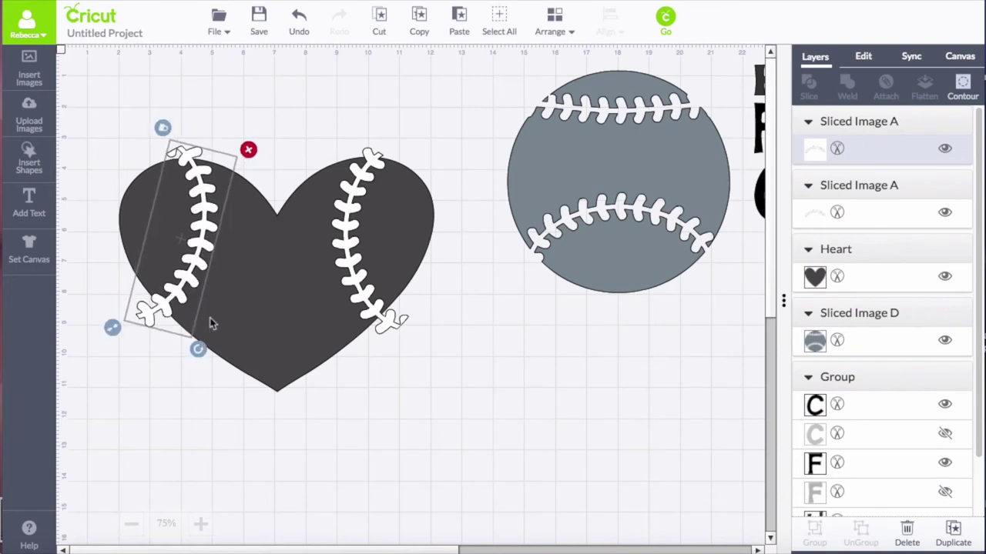
pyautogui.moveTo(204, 233); pyautogui.dragTo(207, 232)
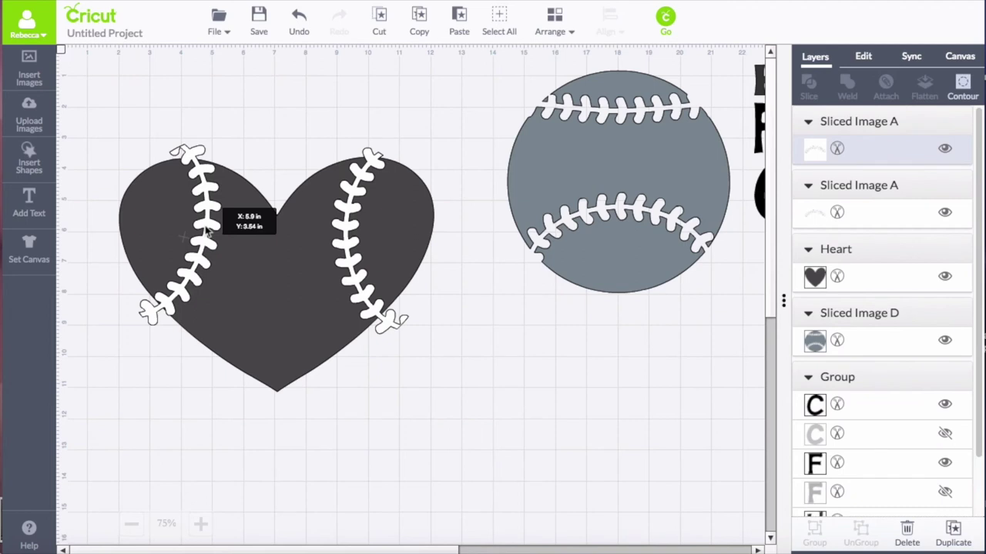
pyautogui.moveTo(206, 232); pyautogui.dragTo(207, 233)
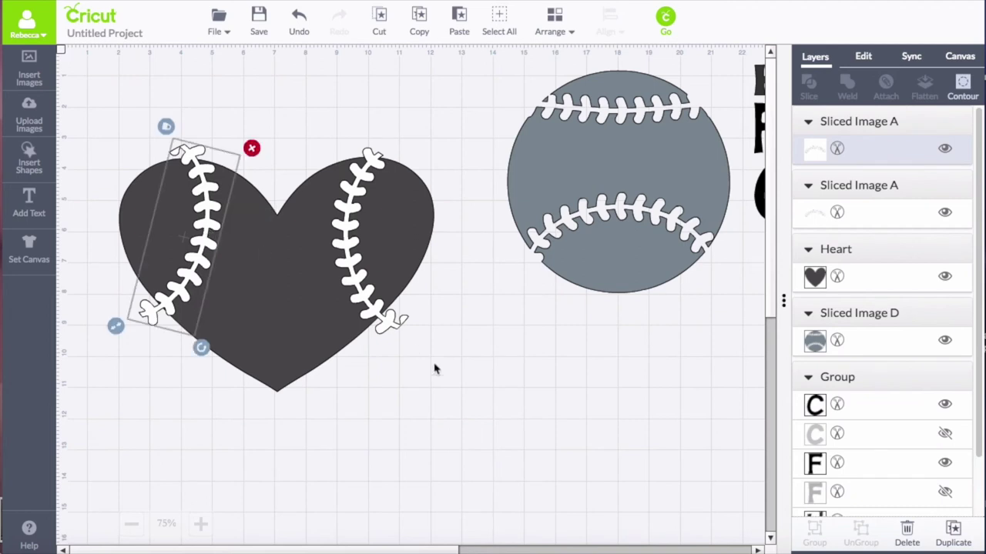
# Slice both stitch strips out of the heart, move the heart aside, and select the leftover stitch pieces.
pyautogui.click(278, 349)
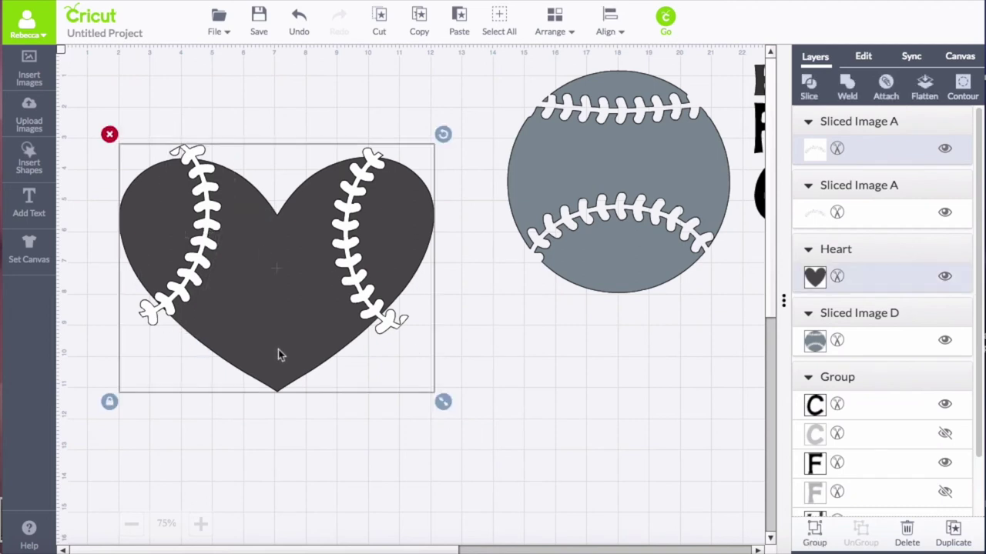
pyautogui.click(811, 91)
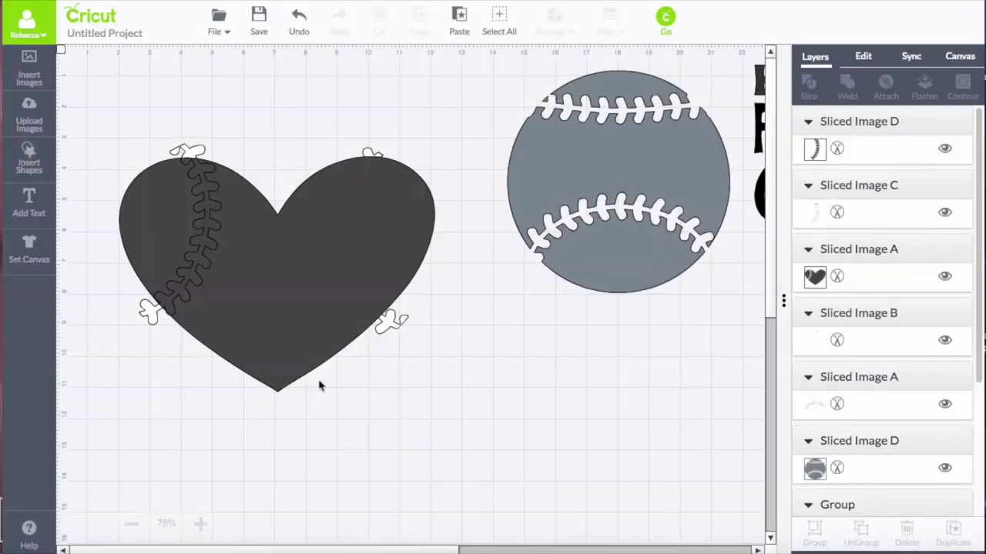
pyautogui.click(287, 375)
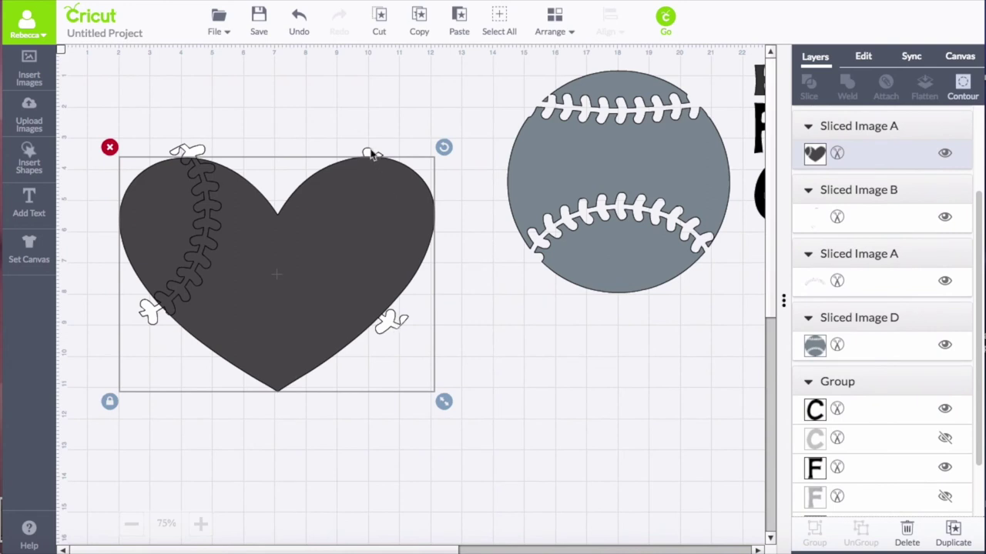
pyautogui.click(372, 154)
pyautogui.click(292, 378)
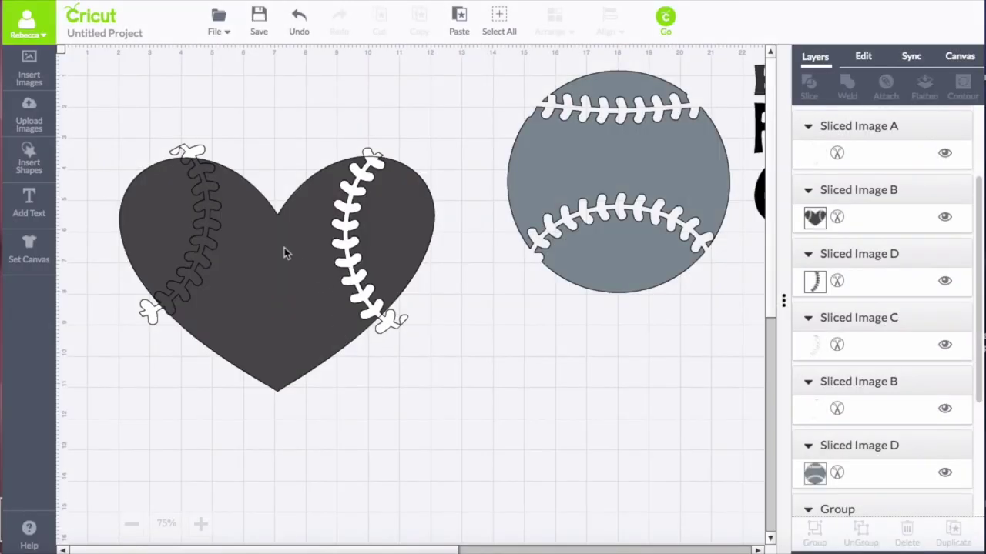
pyautogui.moveTo(229, 340); pyautogui.dragTo(522, 475)
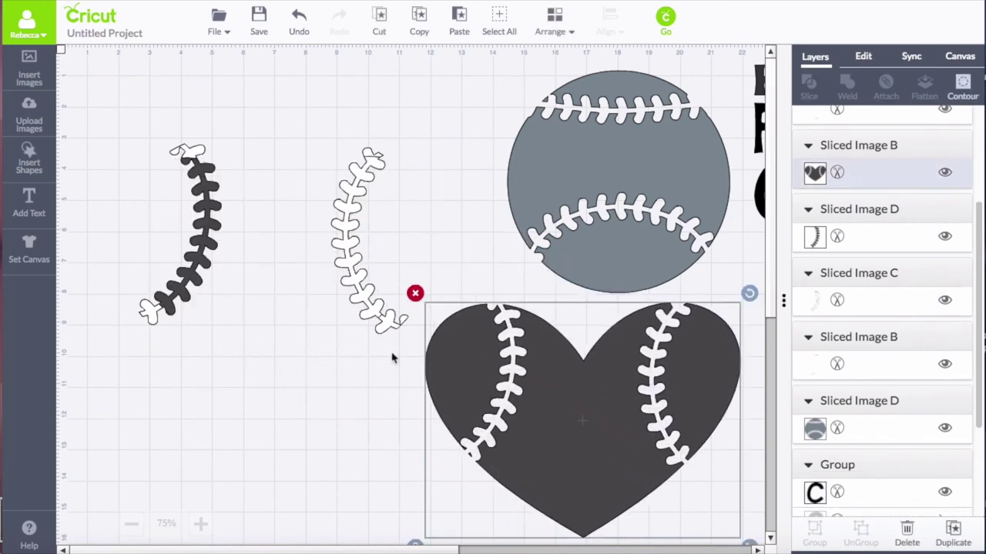
pyautogui.moveTo(89, 95); pyautogui.dragTo(458, 390)
# Delete the leftover stitch pieces and the baseball circle, moving the heart to the left.
pyautogui.click(130, 135)
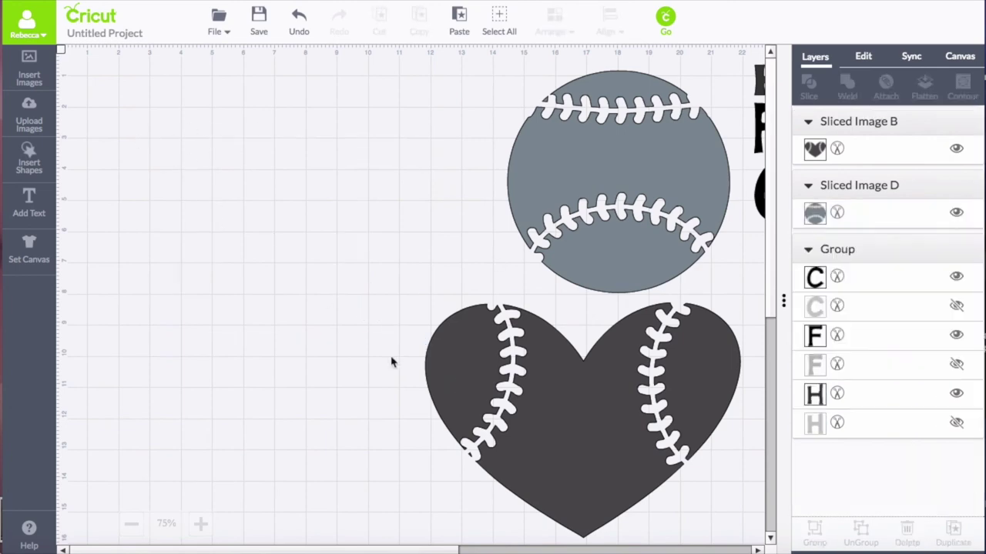
pyautogui.moveTo(579, 402); pyautogui.dragTo(234, 339)
pyautogui.click(613, 186)
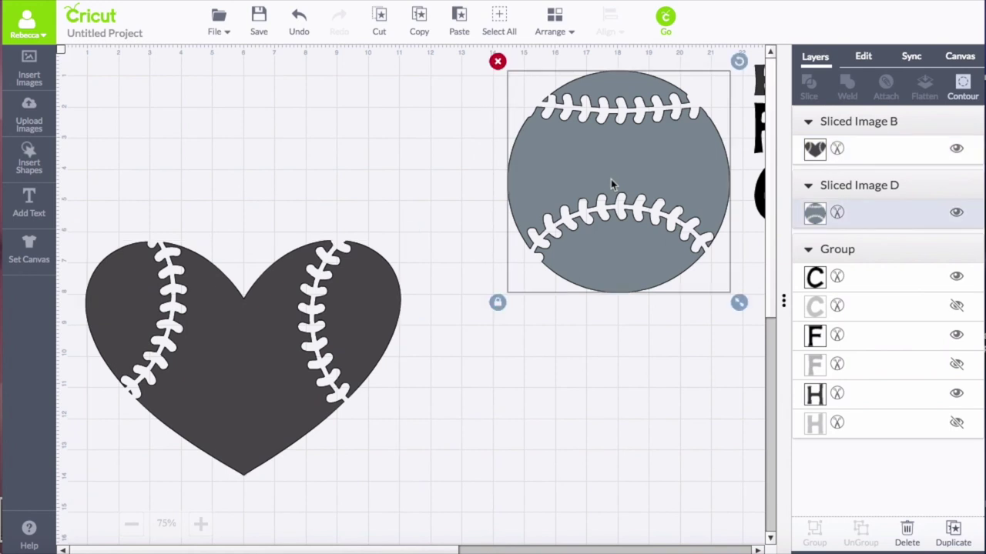
pyautogui.click(497, 61)
# Place the HE'S MY FAVORITE CATCH text above the heart, then shrink the heart to fit beneath it.
pyautogui.click(757, 140)
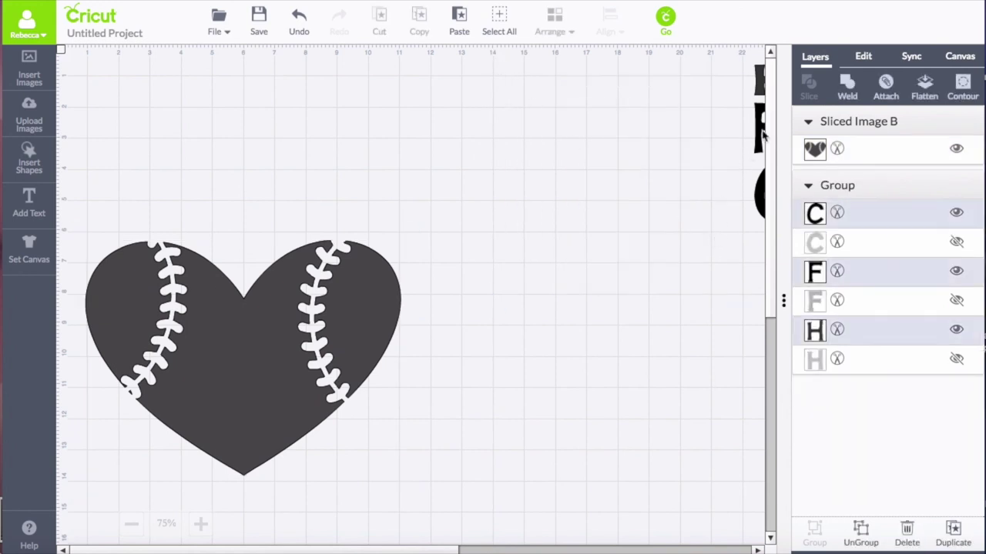
pyautogui.moveTo(759, 90); pyautogui.dragTo(121, 94)
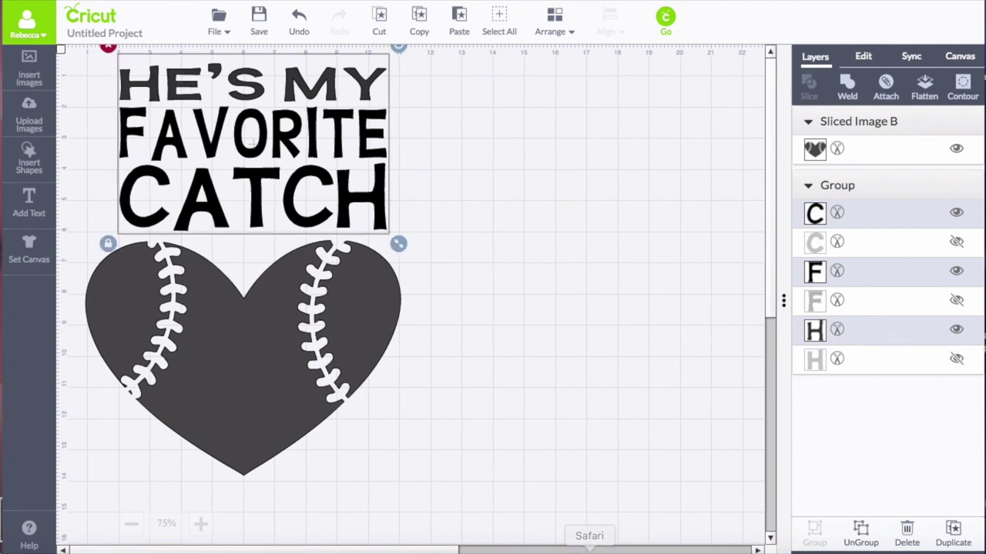
pyautogui.click(543, 446)
pyautogui.moveTo(253, 405); pyautogui.dragTo(291, 397)
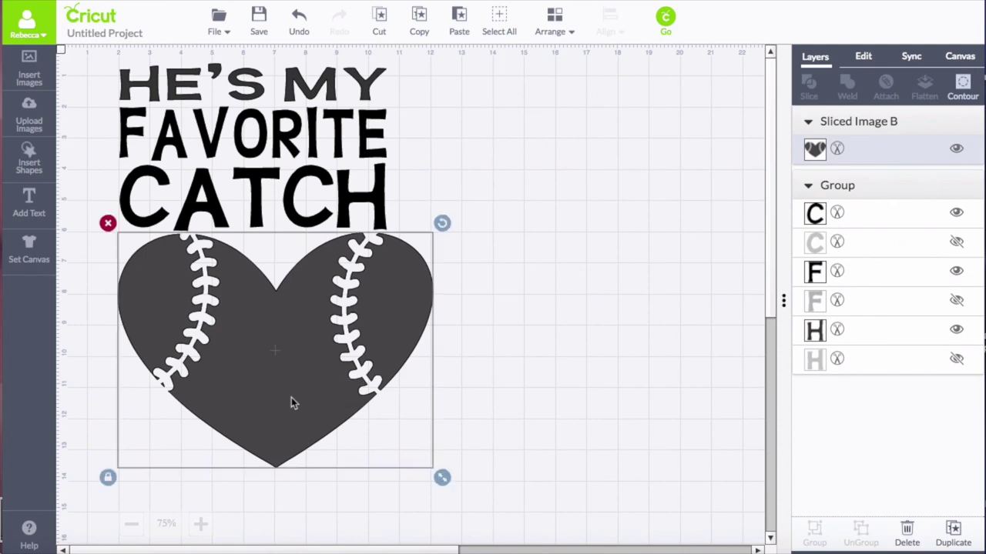
pyautogui.moveTo(443, 479); pyautogui.dragTo(400, 460)
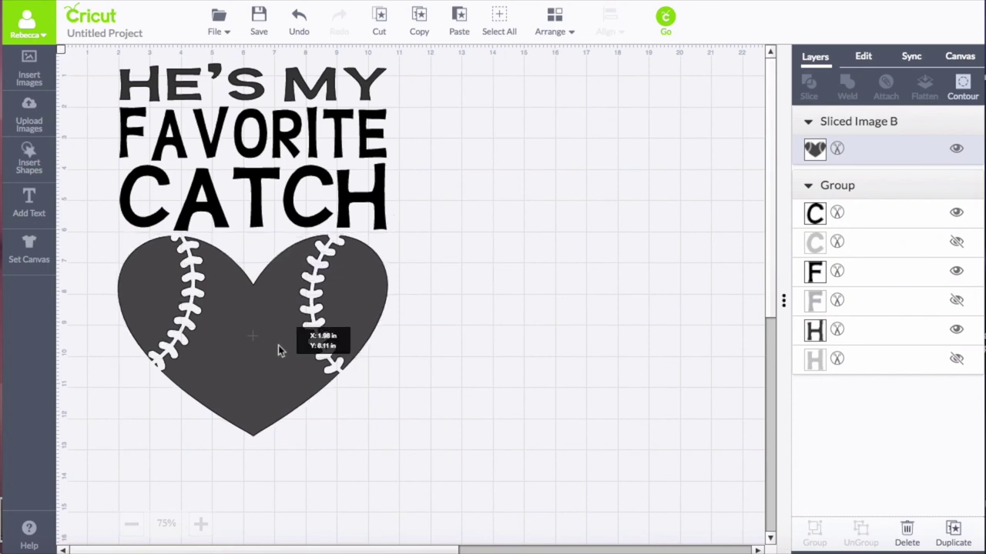